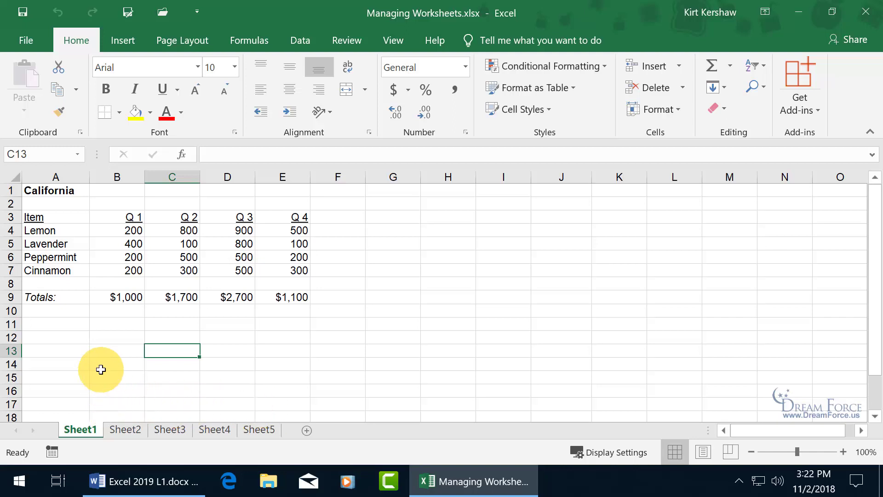
Compare Sheet2 and Sheet3, ending on Sheet2 with its Utah quarterly sales table
click(132, 433)
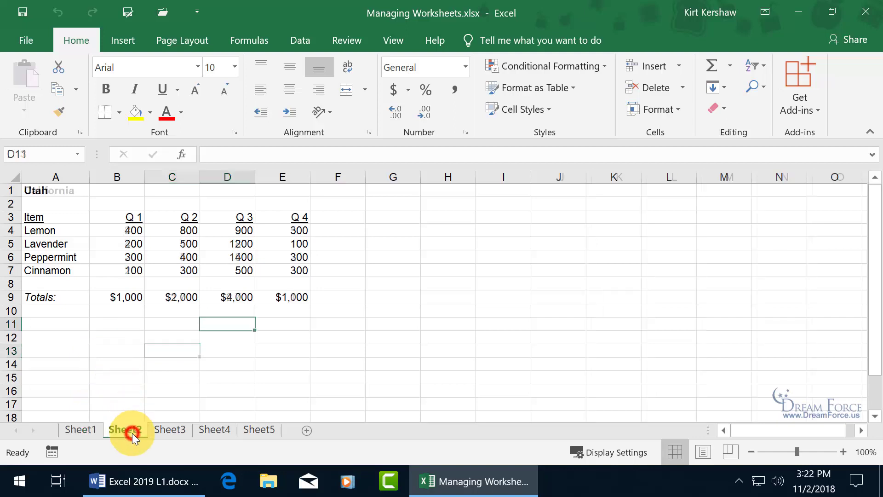
click(172, 430)
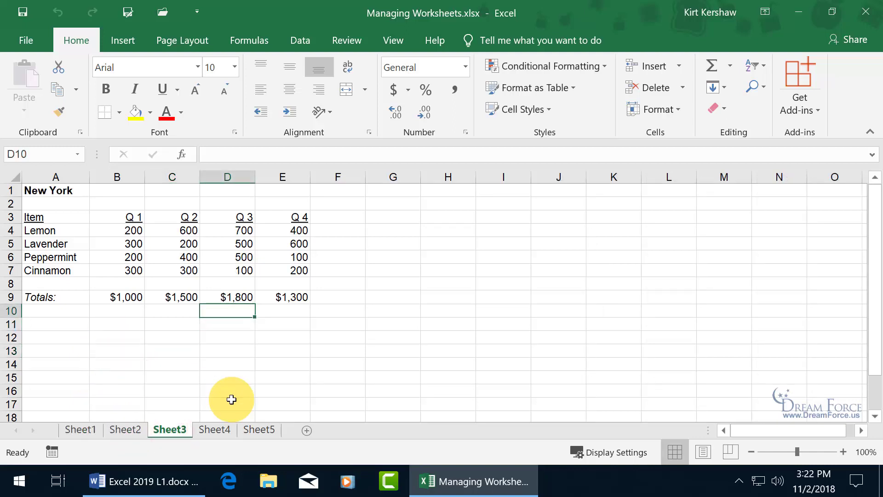
click(130, 428)
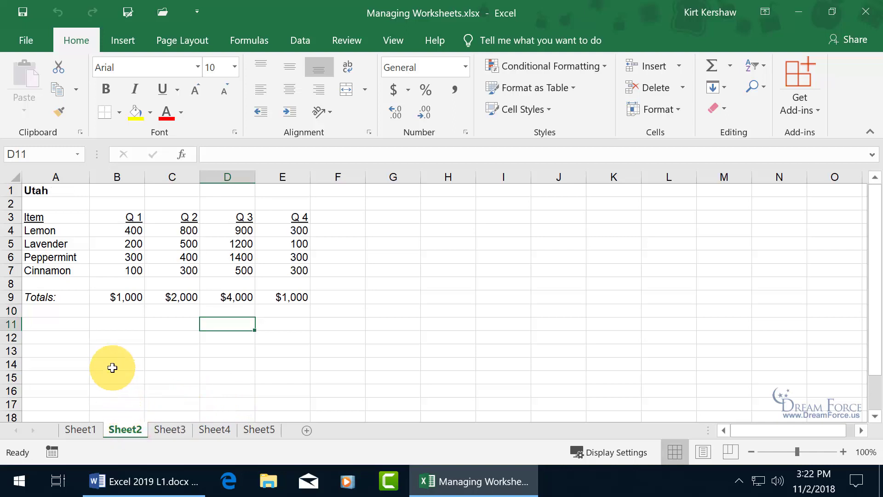
Rename the Sheet2 tab to 'Utah'
right_click(129, 430)
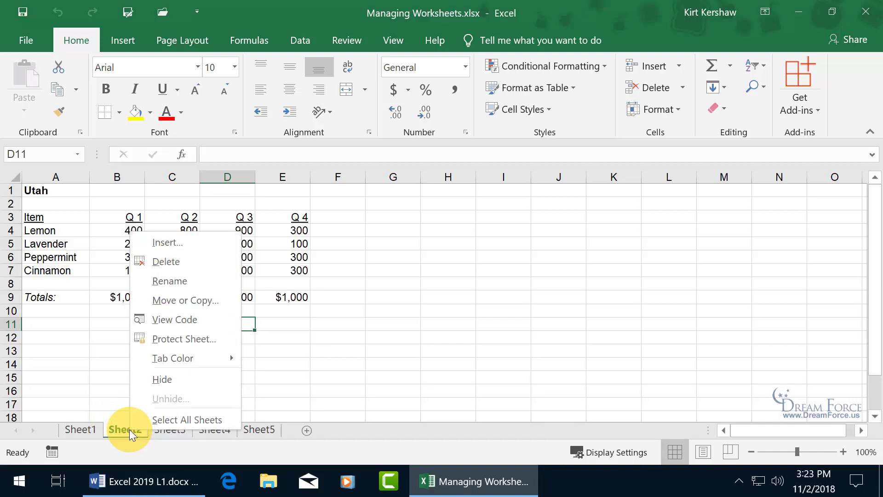
click(189, 285)
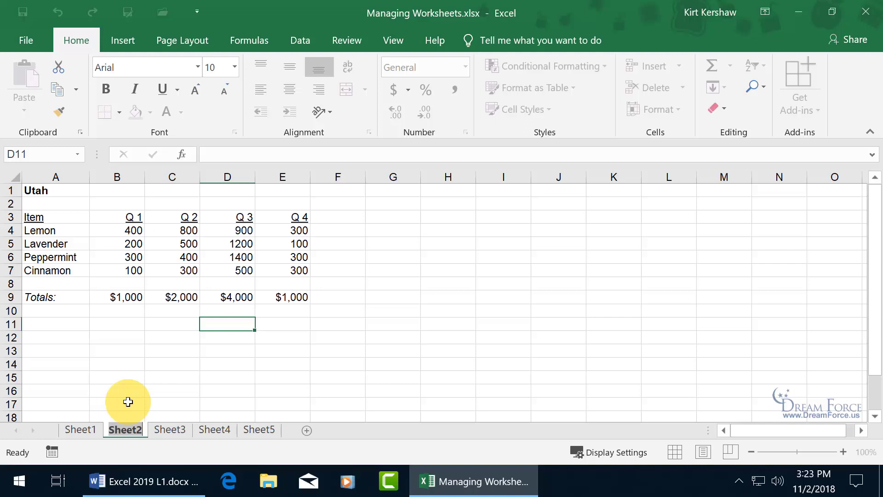
text(Utah)
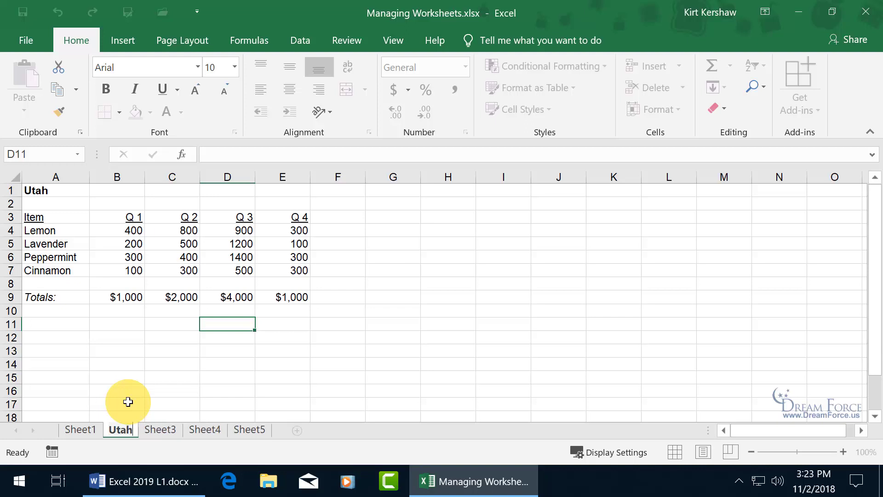
key(Return)
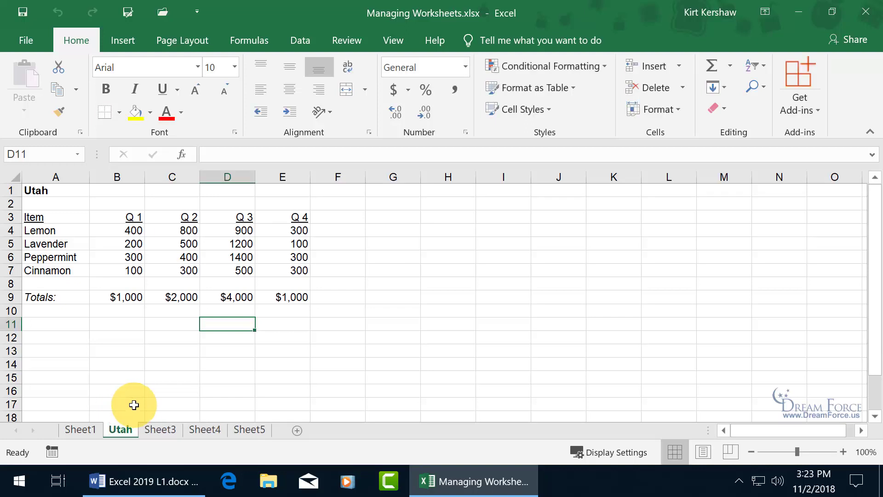
Rename Sheet1, Sheet3, Sheet4 and Sheet5 to California, New York, Arizona and Summary
double_click(81, 430)
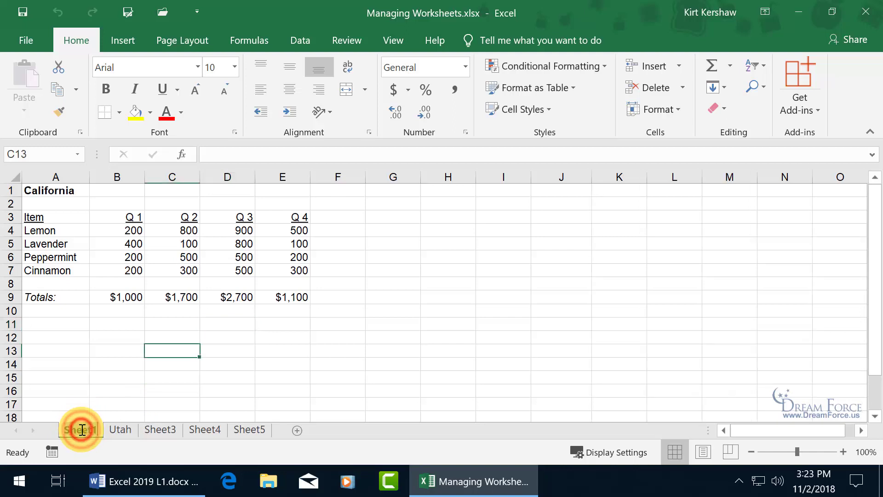
key(Return)
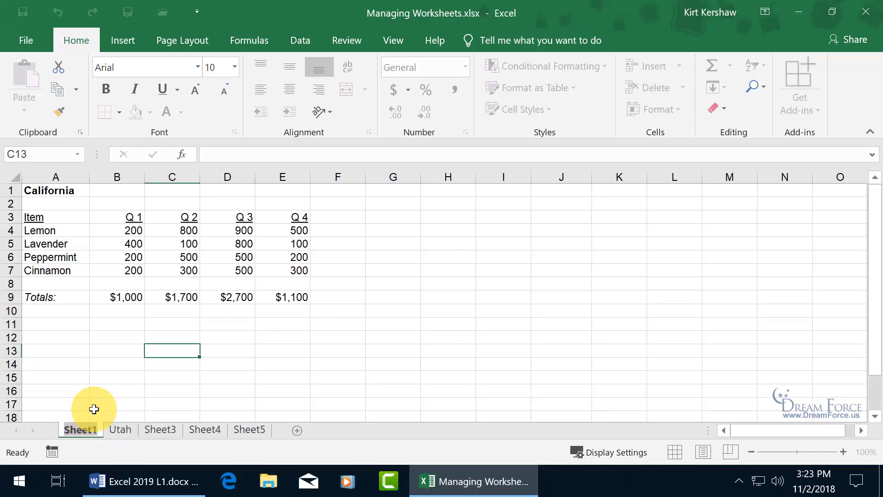
text(California)
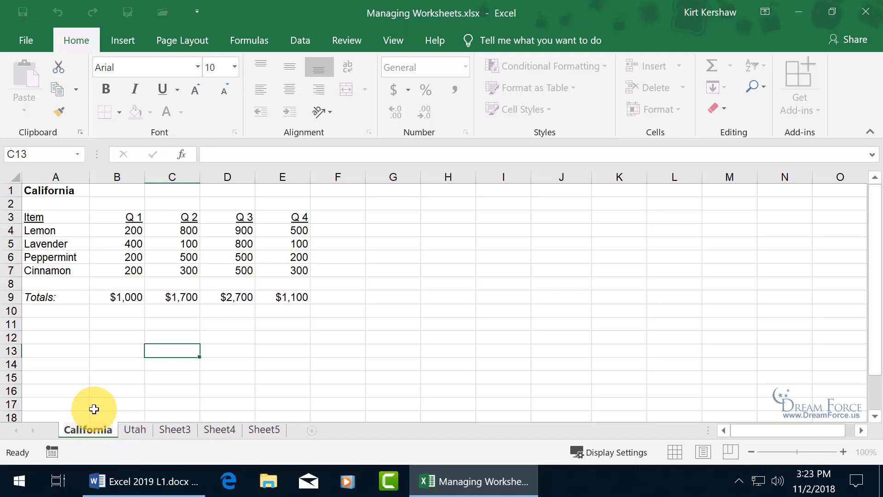
click(168, 430)
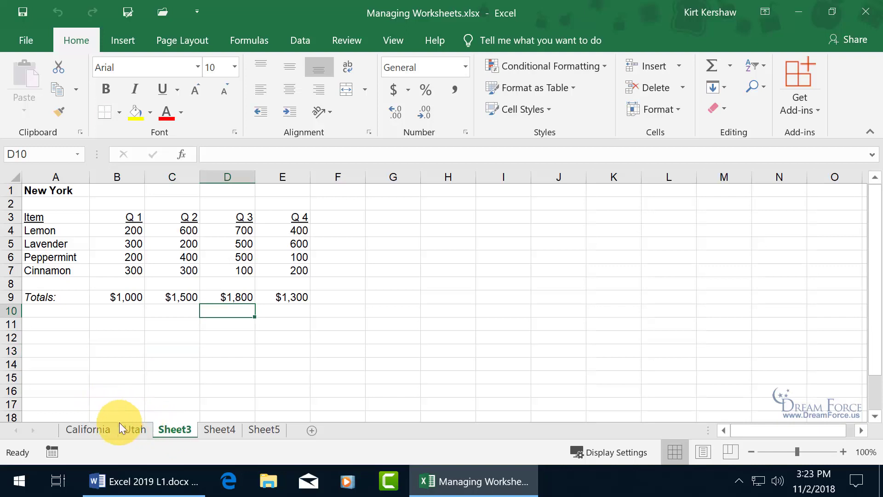
double_click(181, 429)
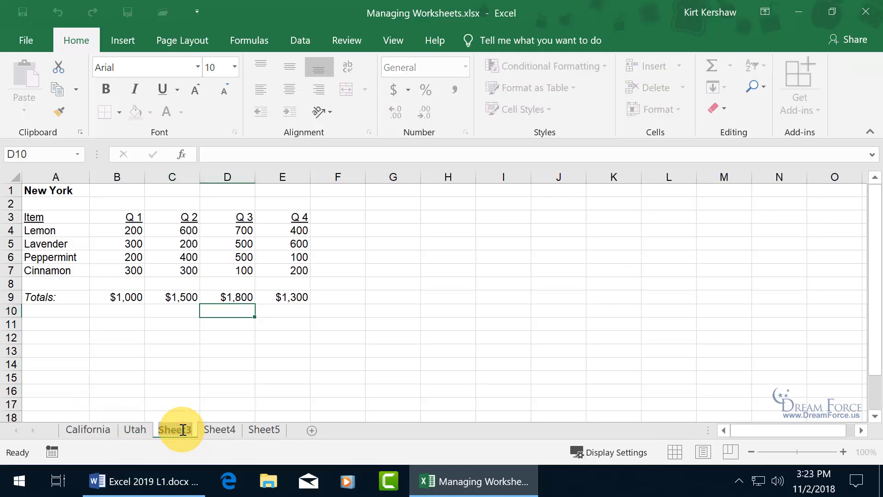
text(New York)
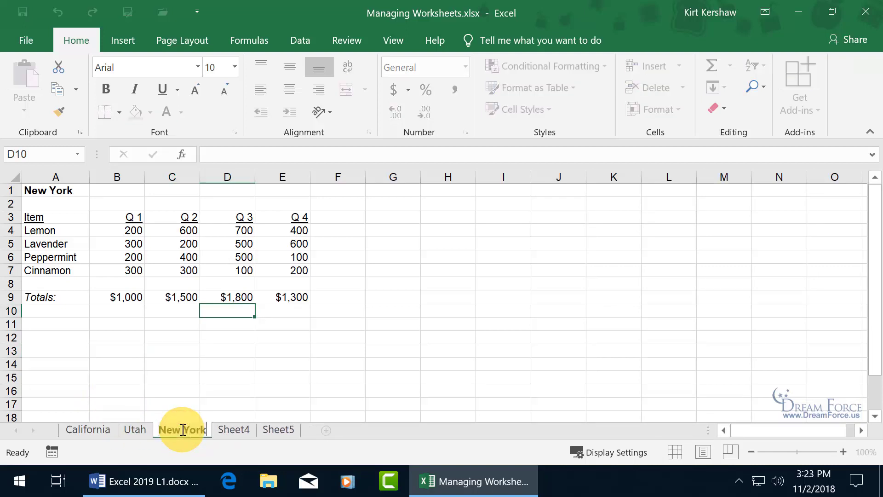
double_click(233, 428)
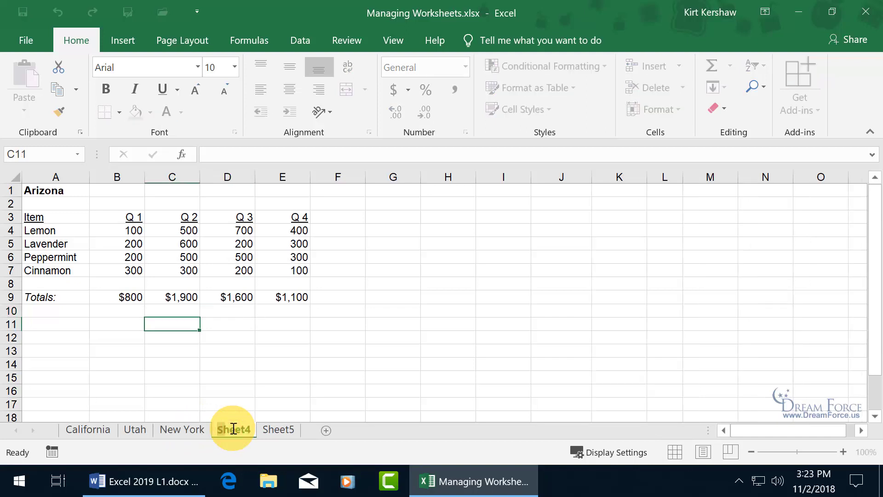
text(Arizona)
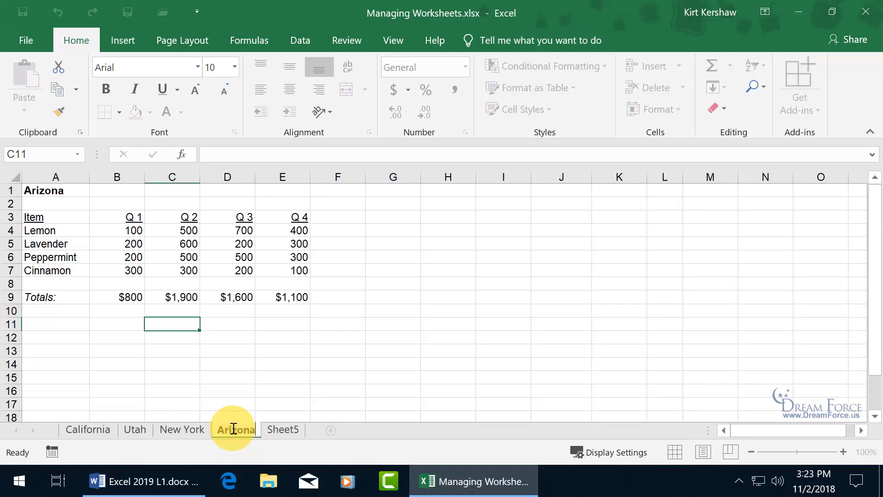
key(Return)
double_click(280, 428)
text(S)
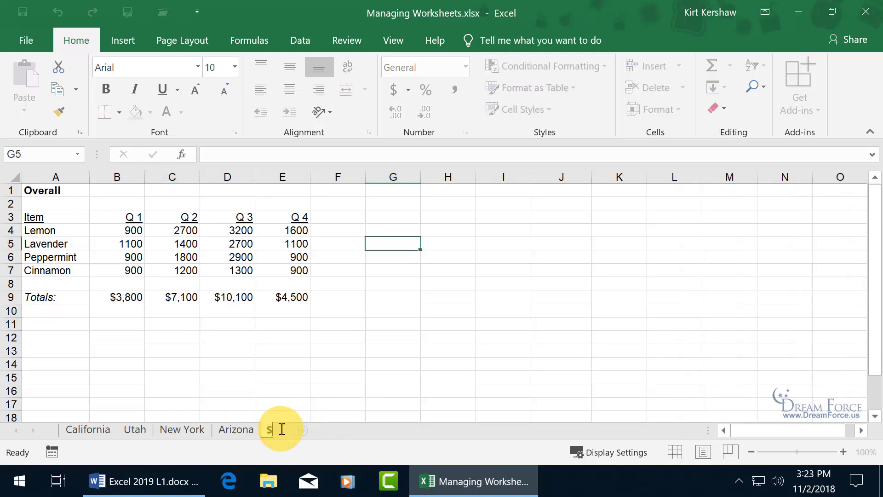
text(ummary)
key(Return)
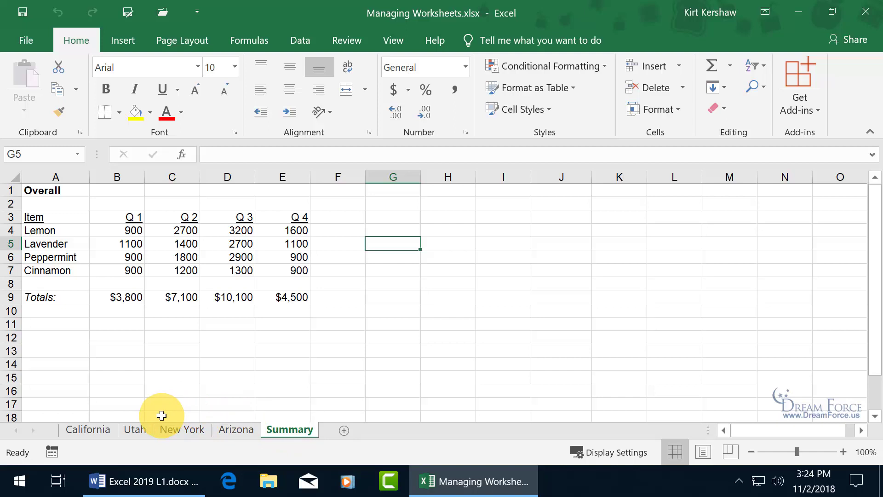
Give the Utah sheet tab a green tab colour
right_click(138, 429)
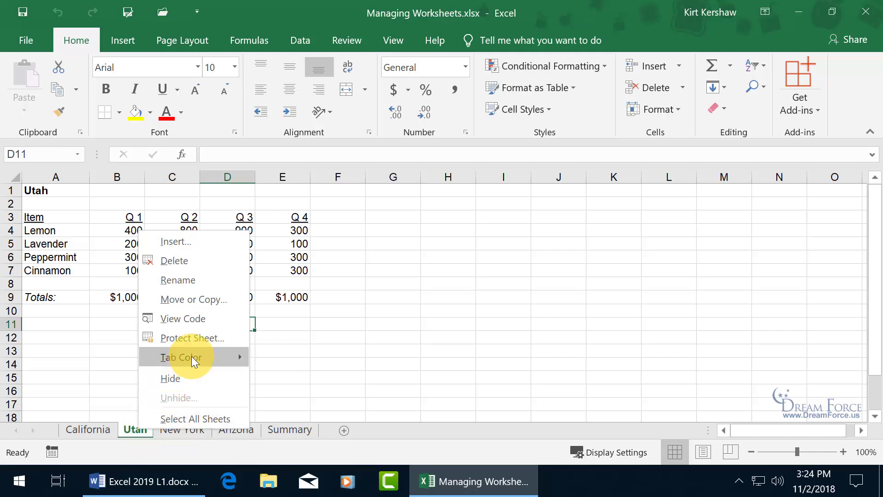
mouse_move(191, 357)
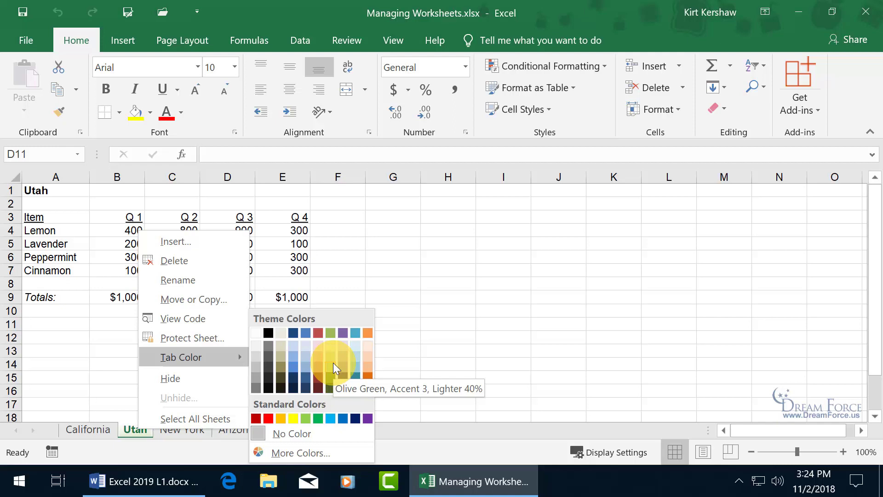
click(320, 419)
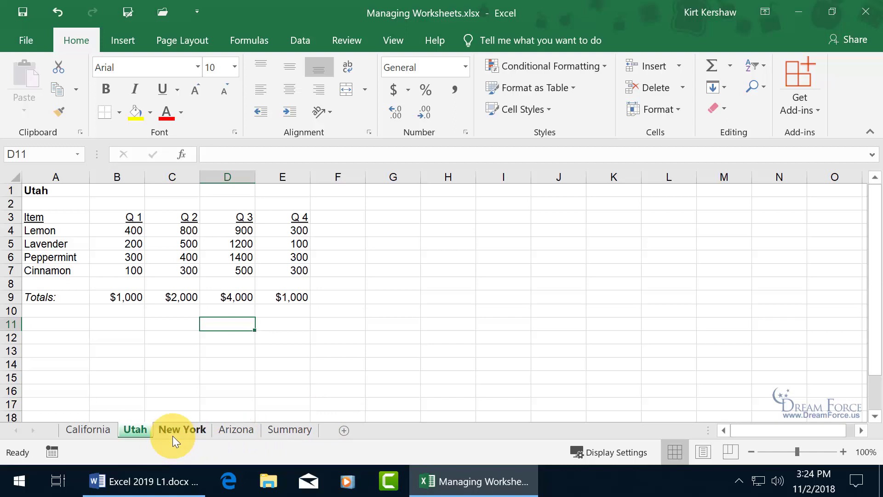
Check the New York and Utah sheets, then return to California
click(189, 430)
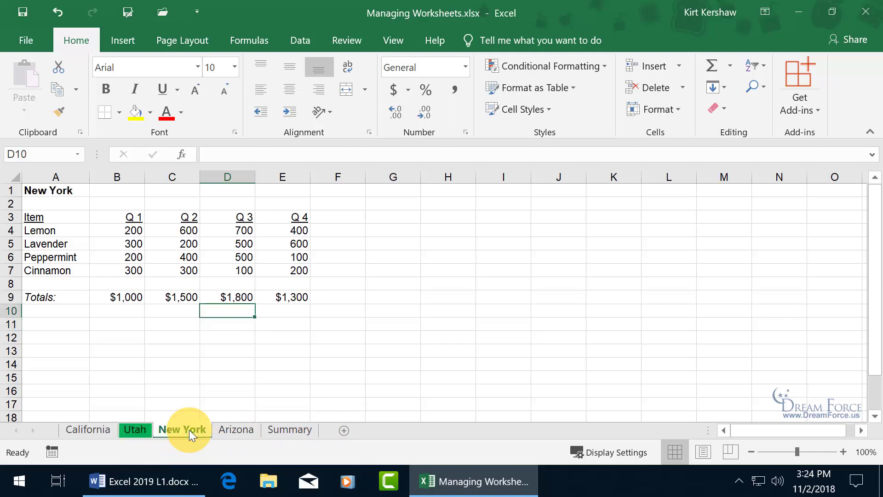
click(135, 429)
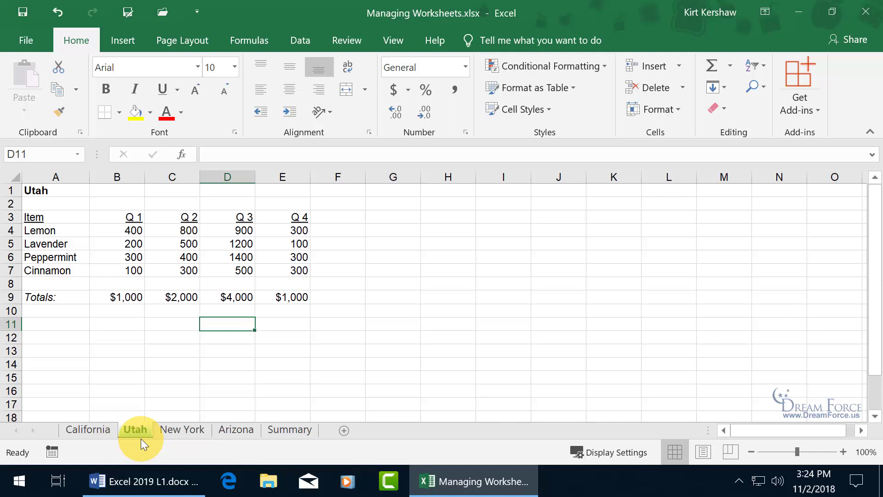
click(92, 431)
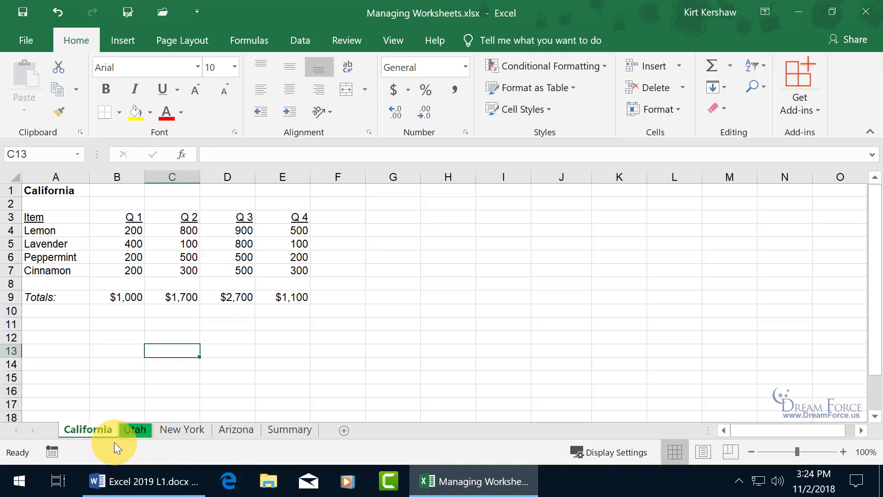
Group California with New York and colour both tabs red
ctrl+click(185, 431)
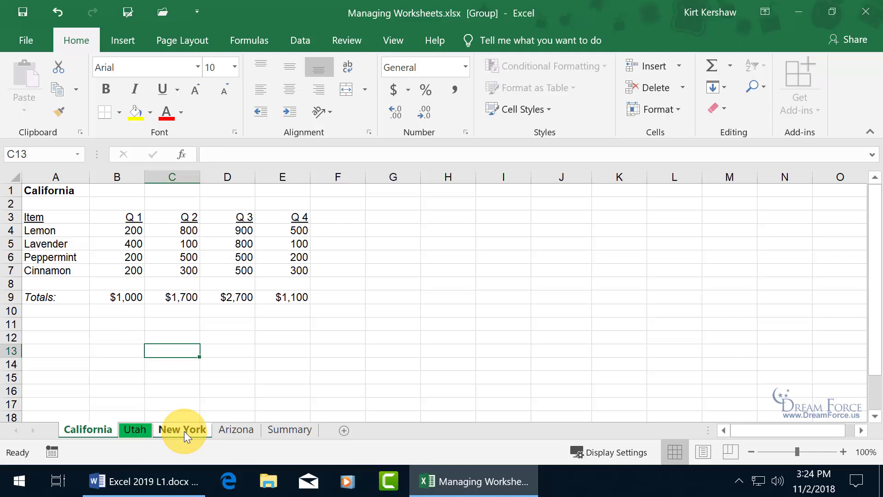
right_click(93, 431)
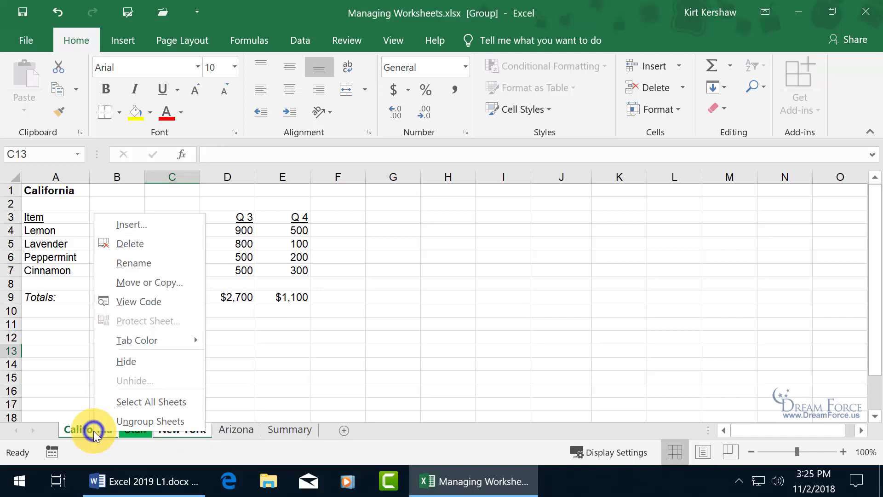
mouse_move(169, 348)
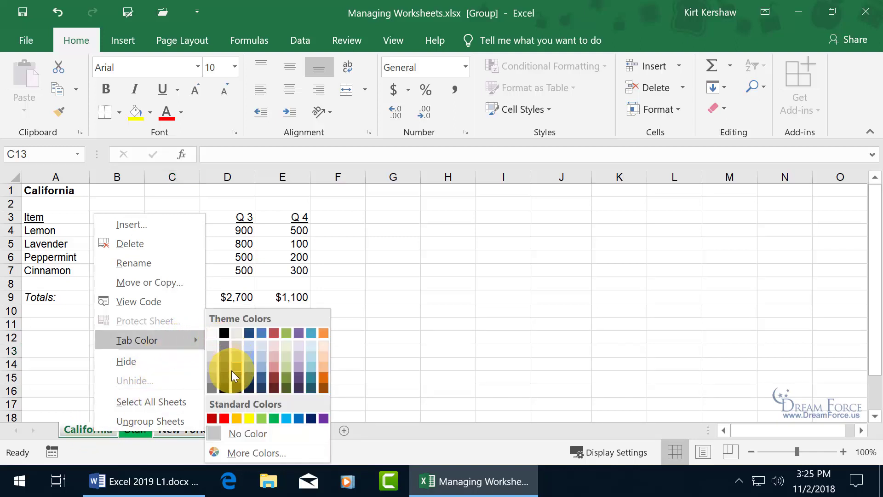
click(224, 420)
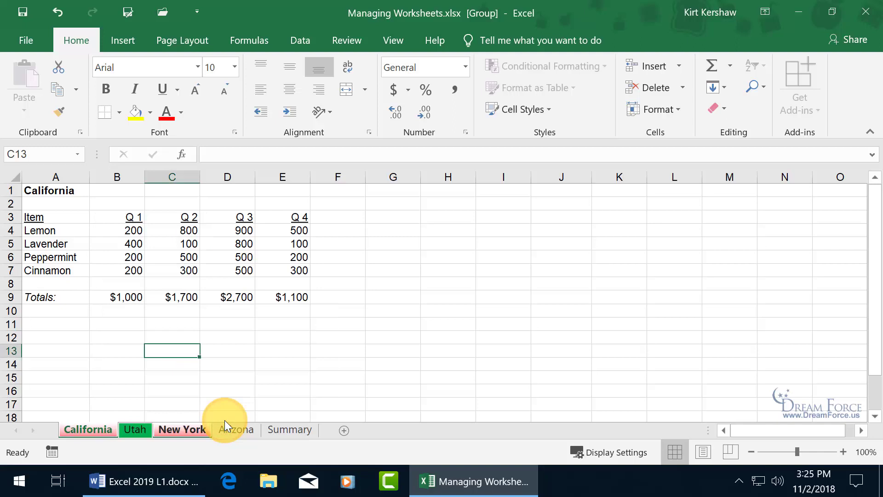
Ungroup, then group all sheets from California through Arizona
click(234, 428)
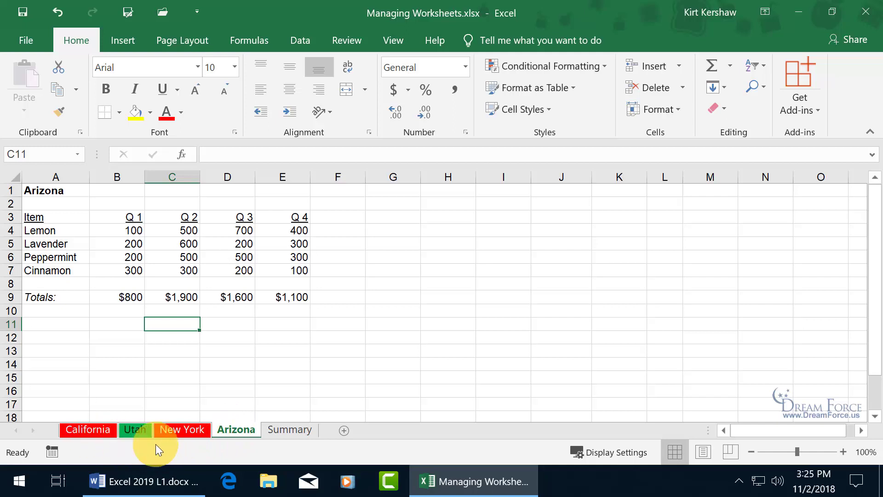
click(99, 431)
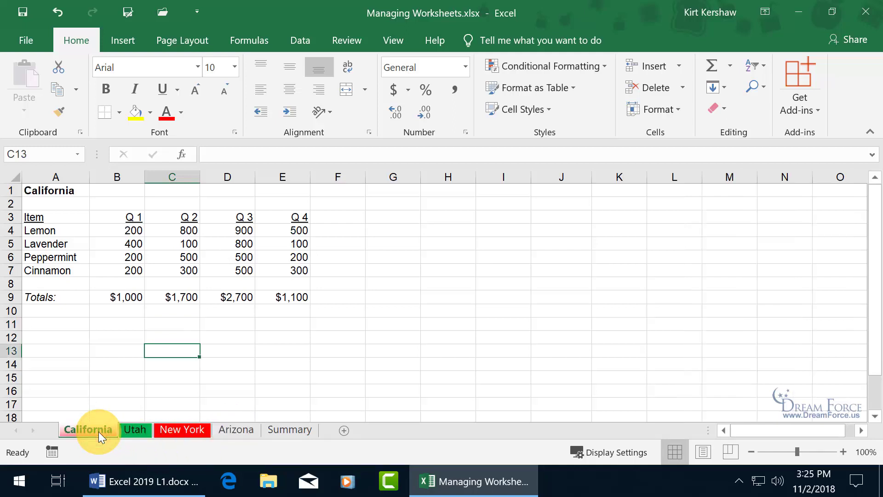
shift+click(232, 429)
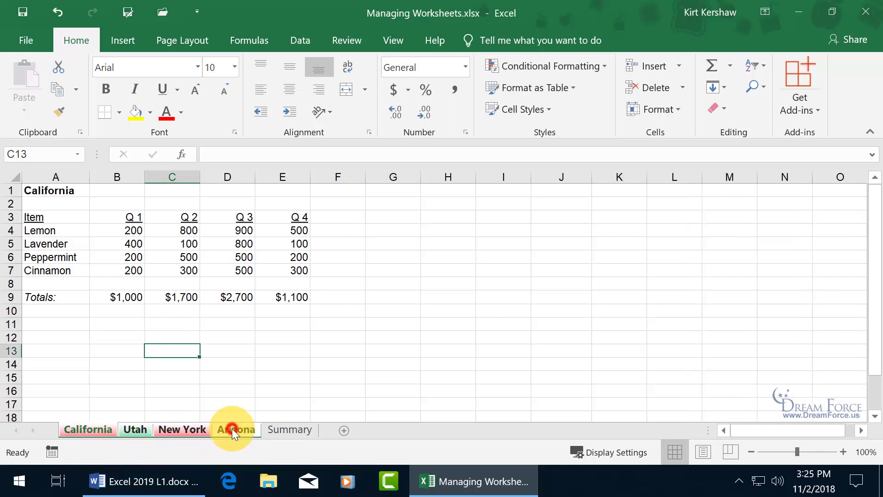
Colour the four grouped state tabs purple, then ungroup and view New York
right_click(168, 428)
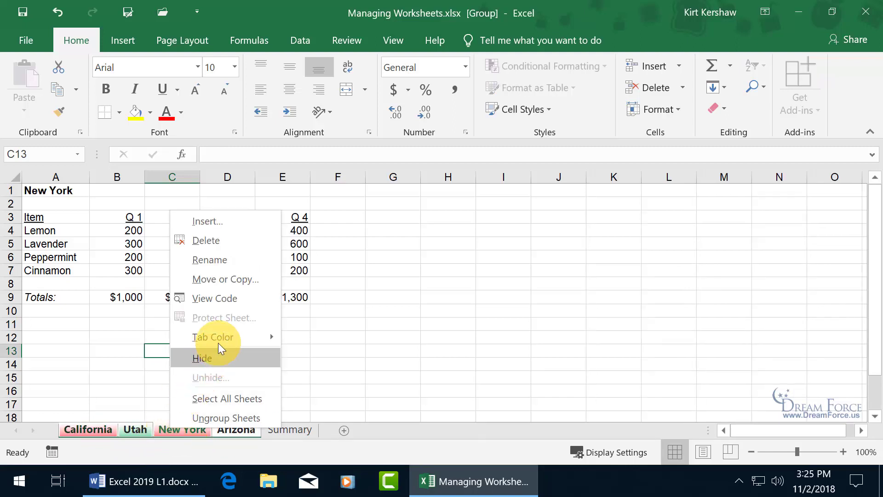
mouse_move(220, 338)
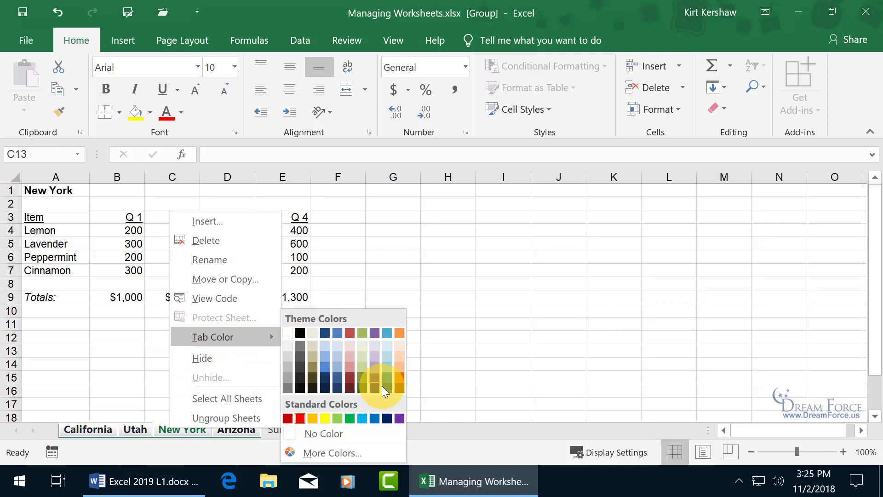
click(399, 418)
click(283, 432)
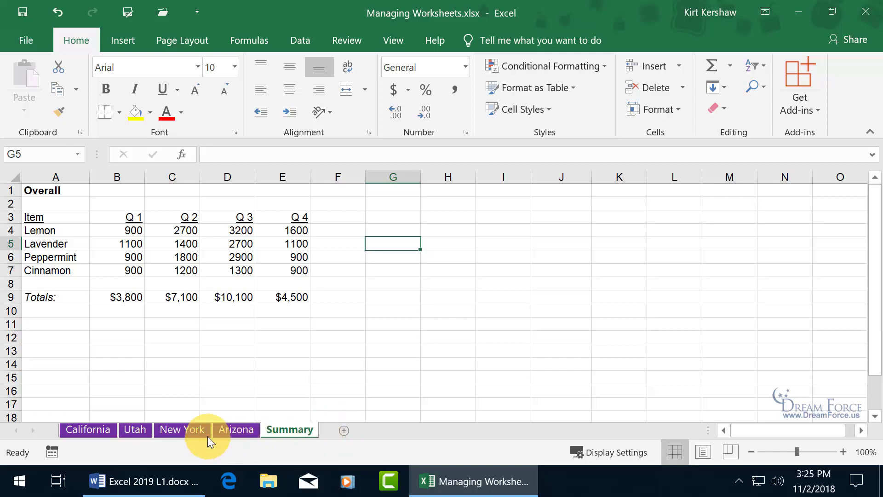
click(186, 432)
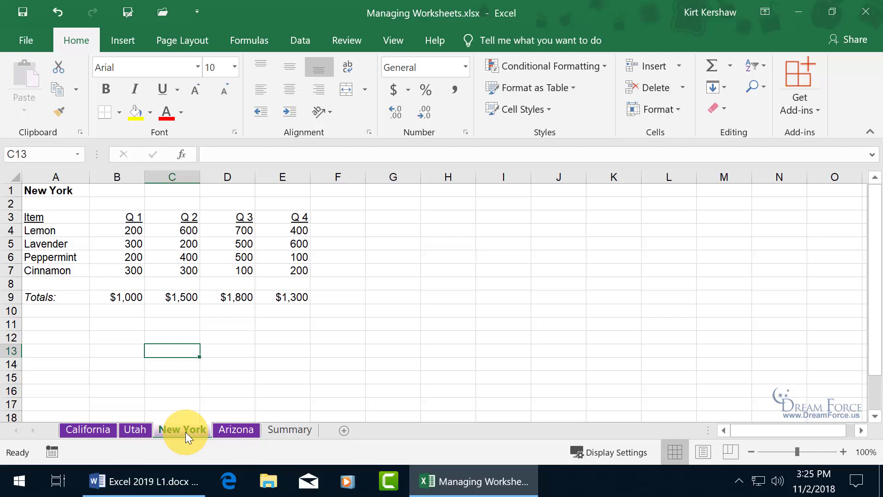
Add a new blank Sheet1 after New York, then view the Arizona sheet
click(345, 429)
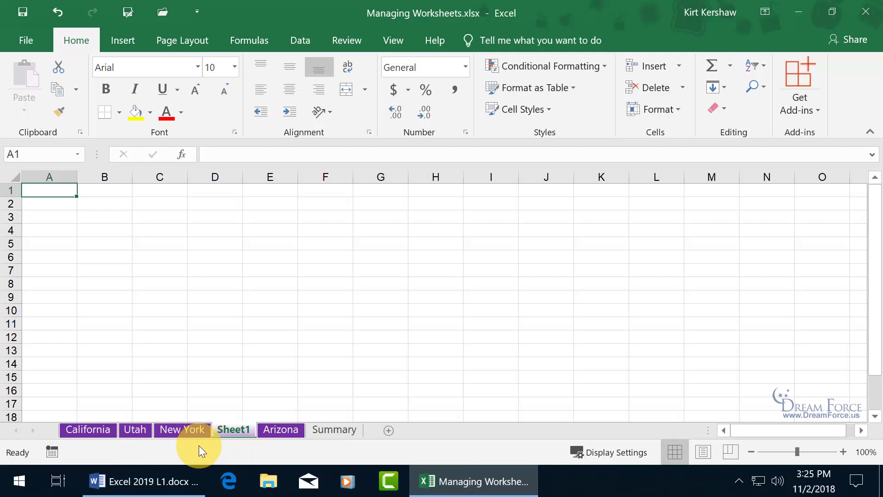
click(283, 429)
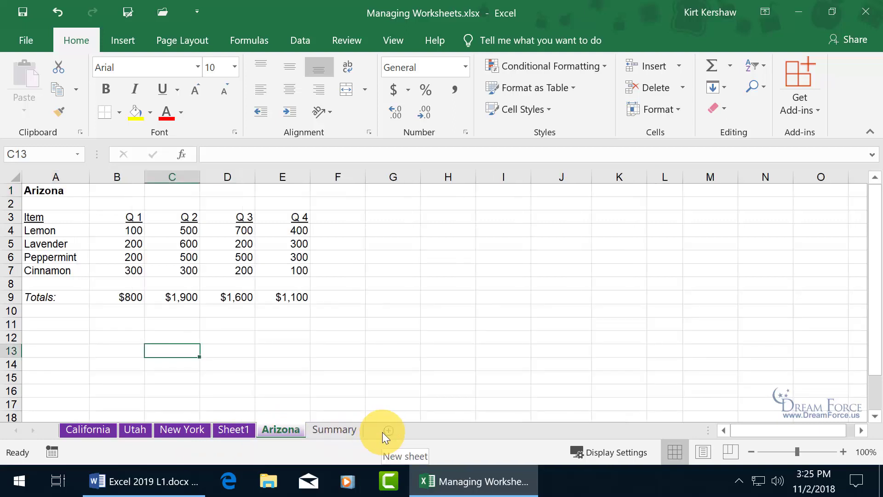
Insert a blank worksheet, Sheet2, in front of the Utah tab
right_click(136, 431)
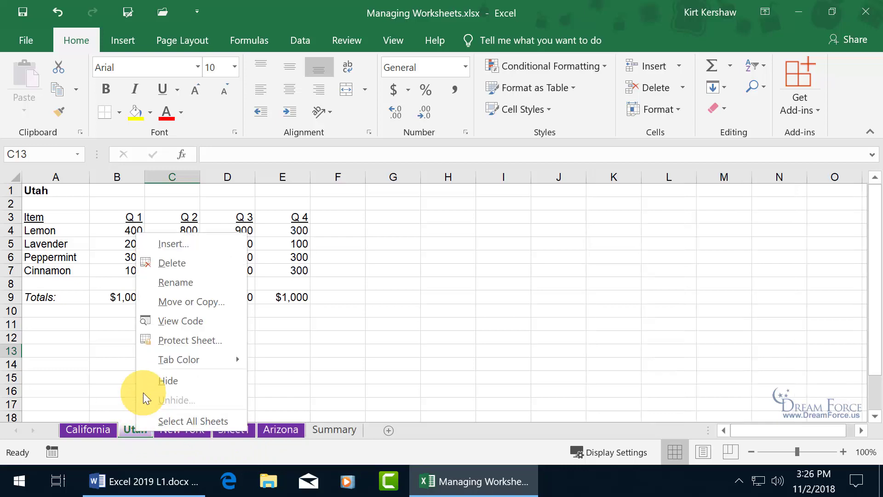
click(186, 248)
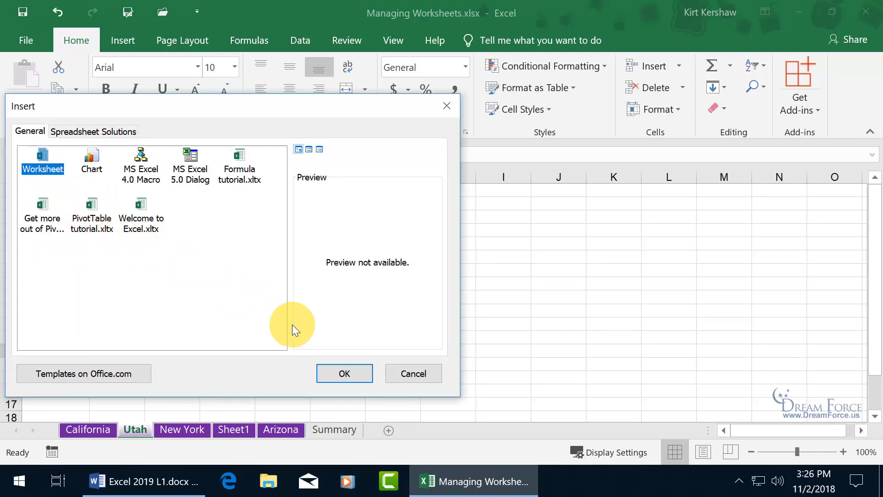
click(350, 371)
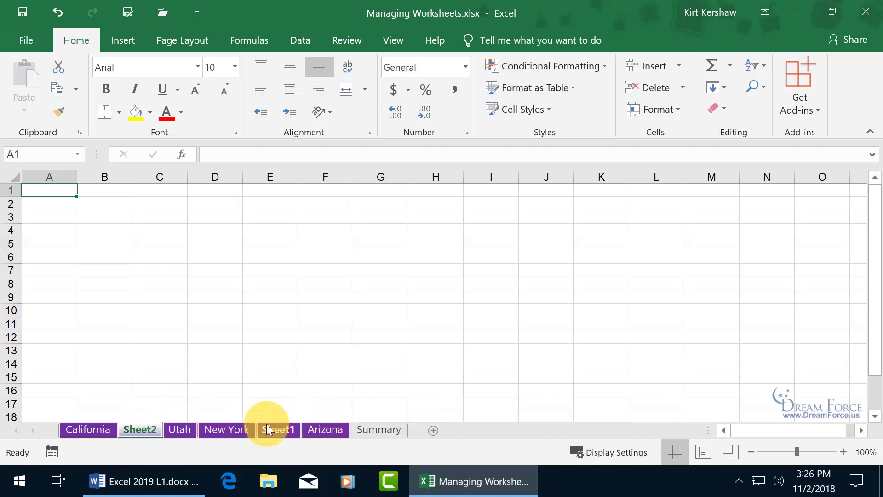
Delete the blank Sheet2 and Sheet1 worksheets
right_click(143, 429)
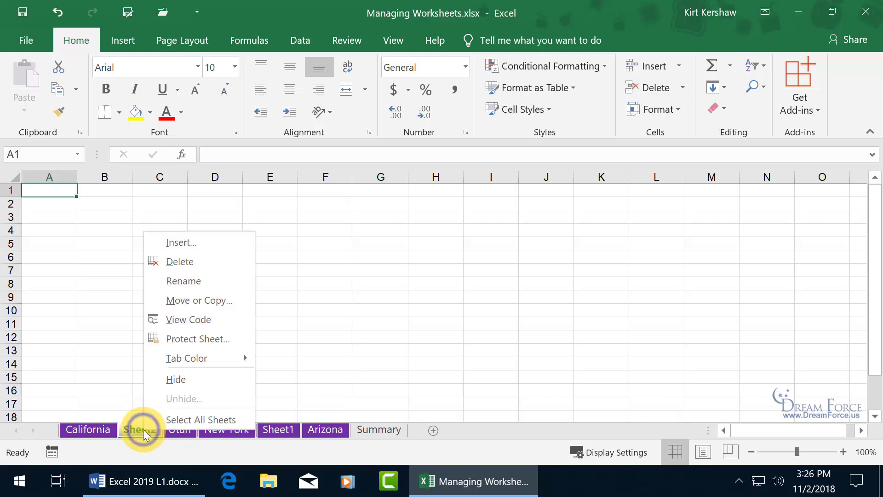
click(181, 260)
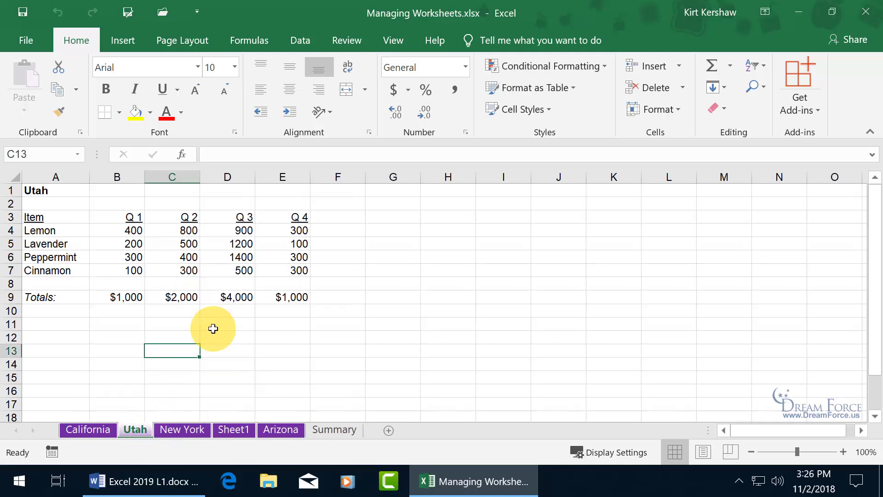
right_click(237, 428)
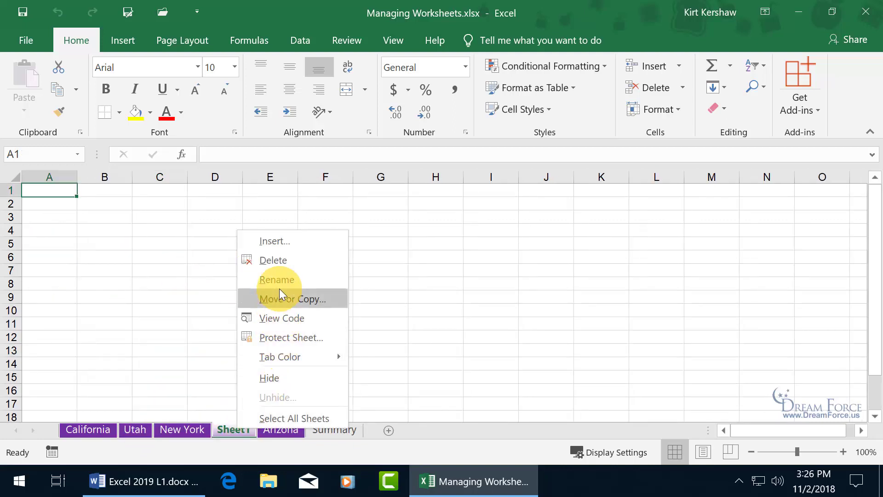
click(279, 261)
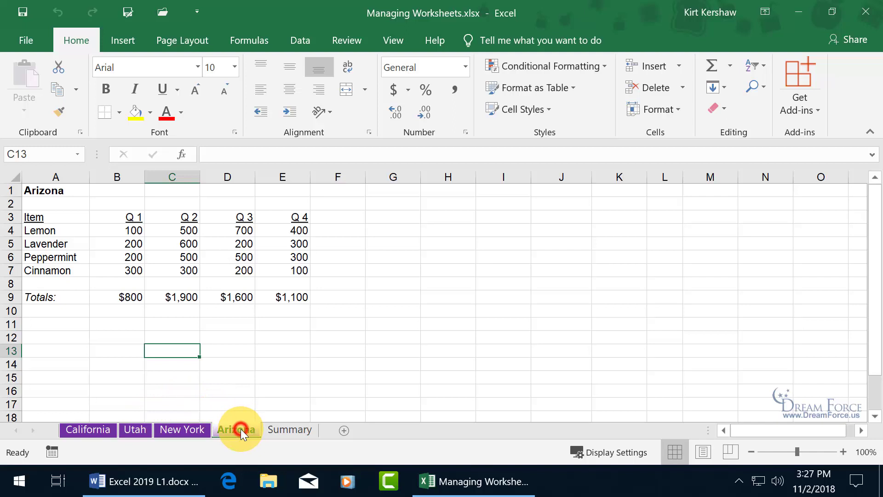
Drag the Arizona tab left into first position, ahead of California
drag(241, 429, 147, 429)
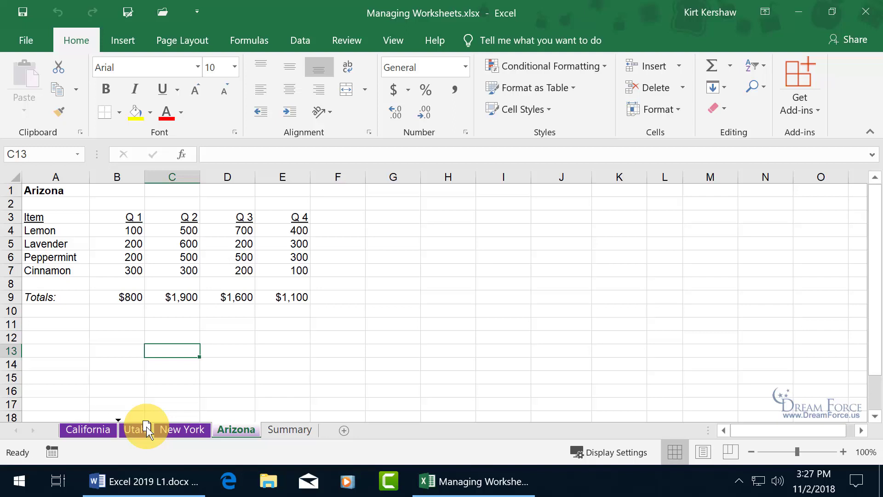
drag(147, 429, 83, 431)
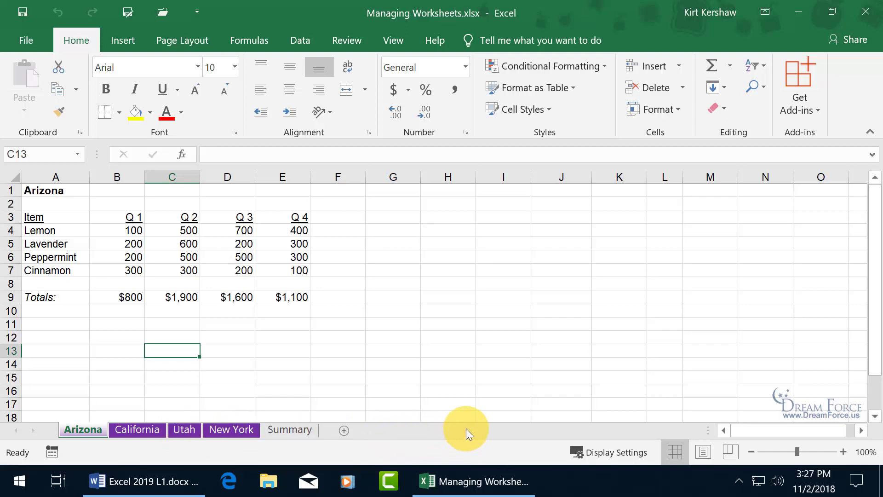
Move the Utah sheet before Summary, giving Arizona, California, New York, Utah, Summary
right_click(185, 427)
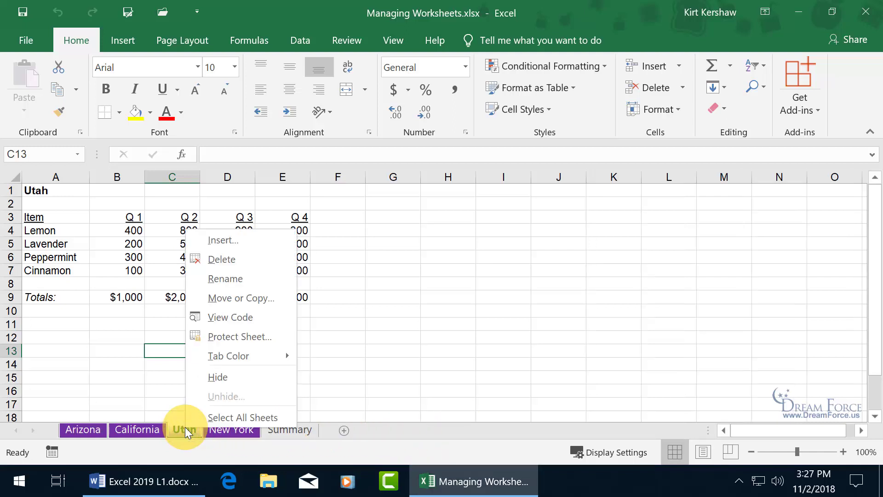
click(238, 299)
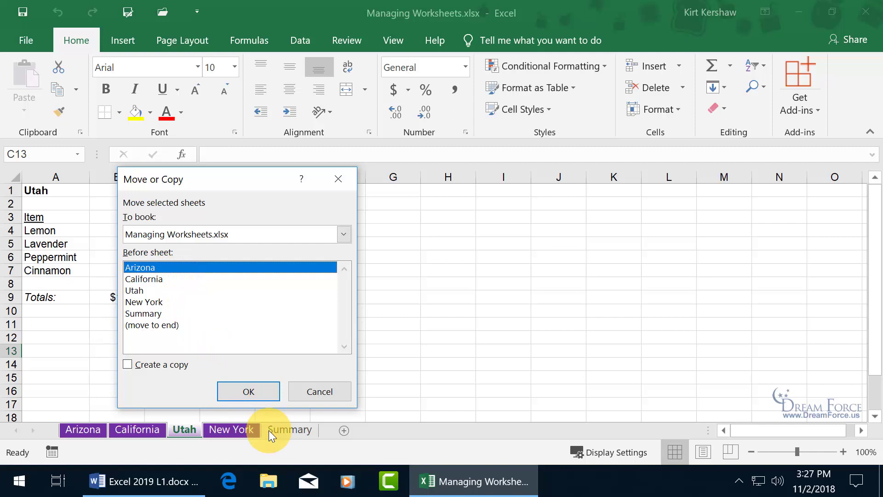
click(150, 315)
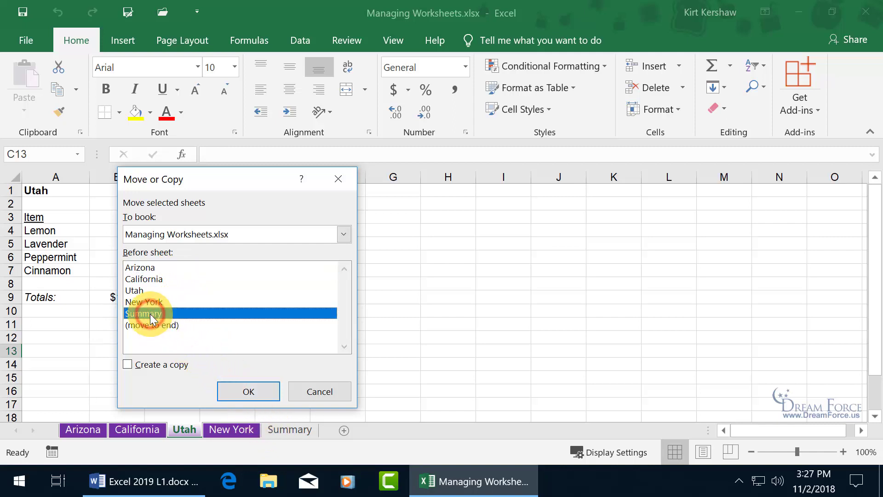
click(242, 386)
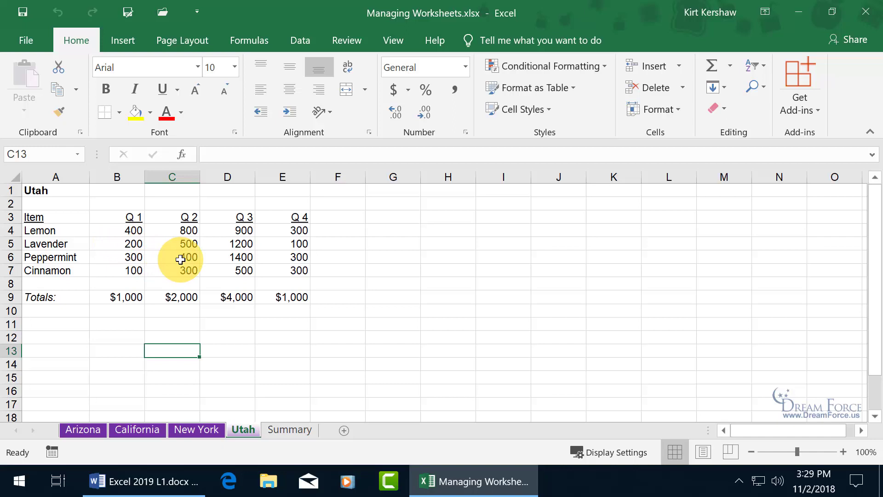
Create a copy of Utah, named Utah (2), between Utah and the Summary sheet
right_click(246, 433)
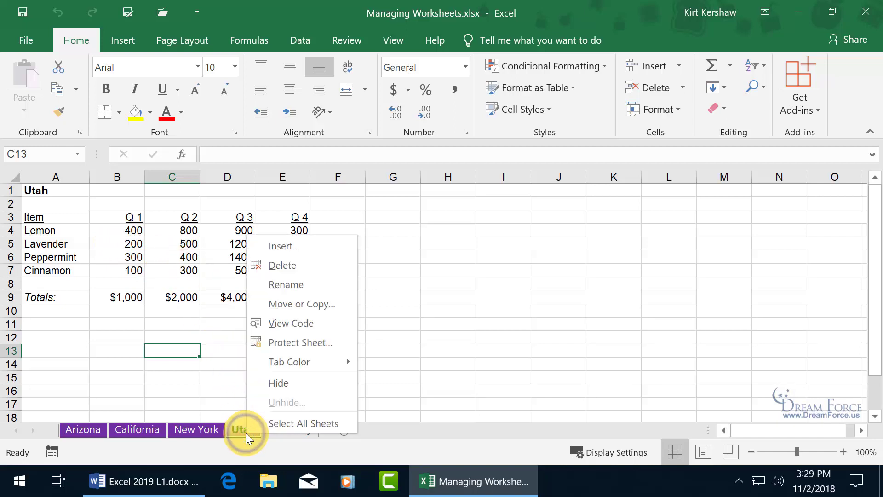
click(301, 305)
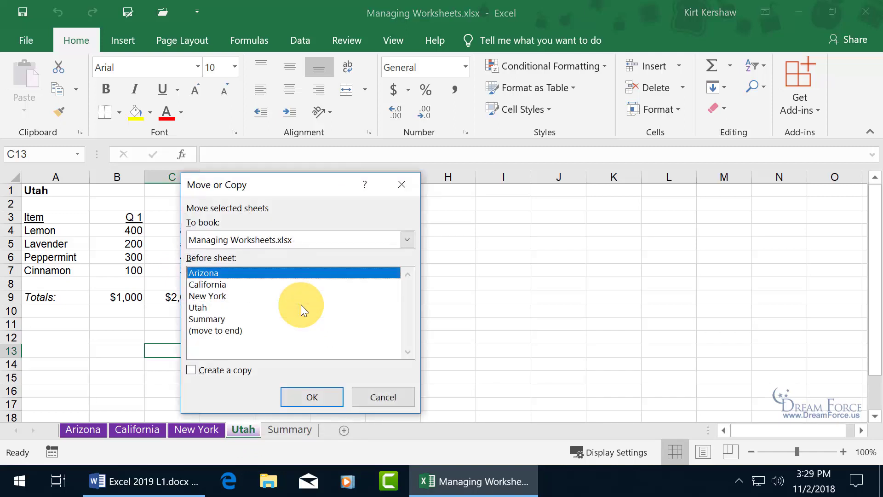
click(193, 371)
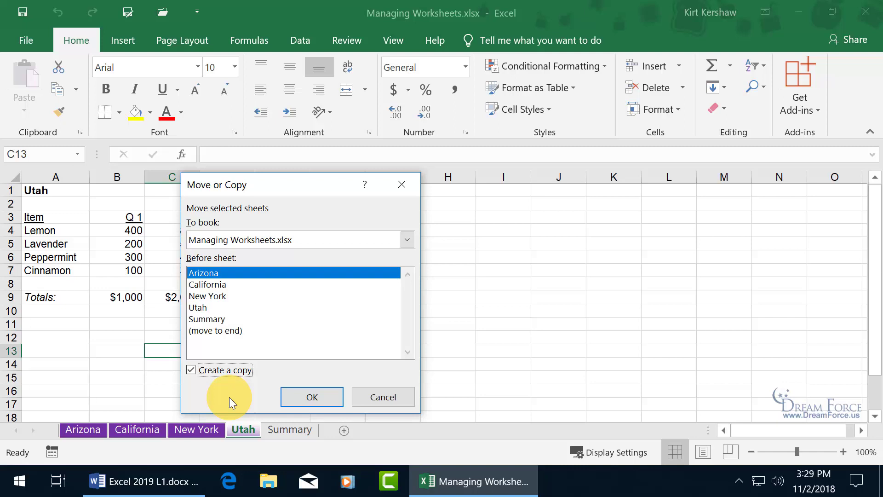
click(214, 320)
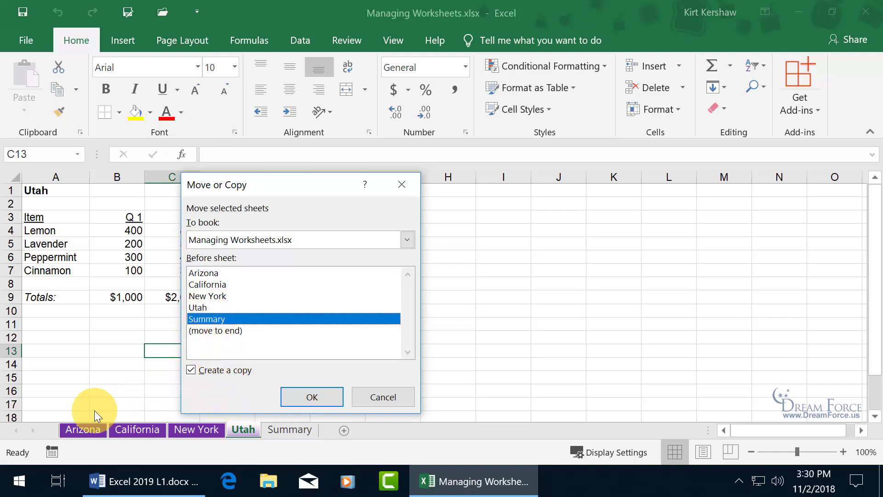
click(309, 398)
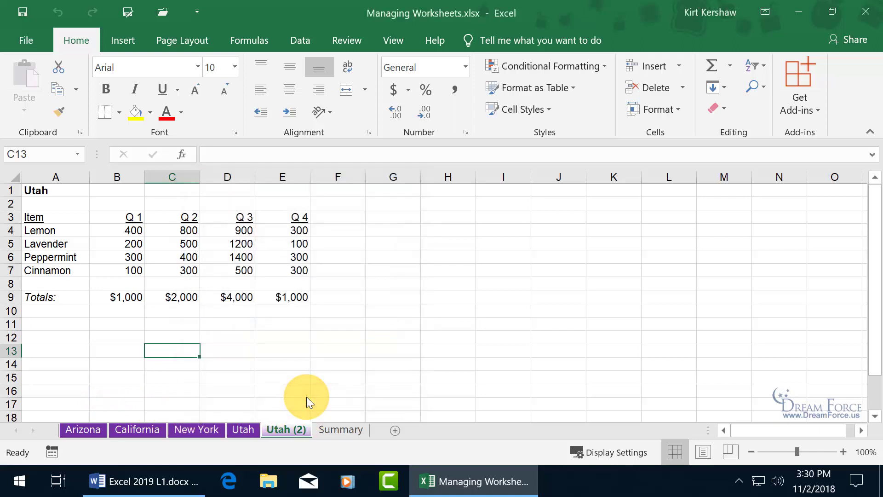
Rename the Utah (2) sheet to Vermont
double_click(290, 430)
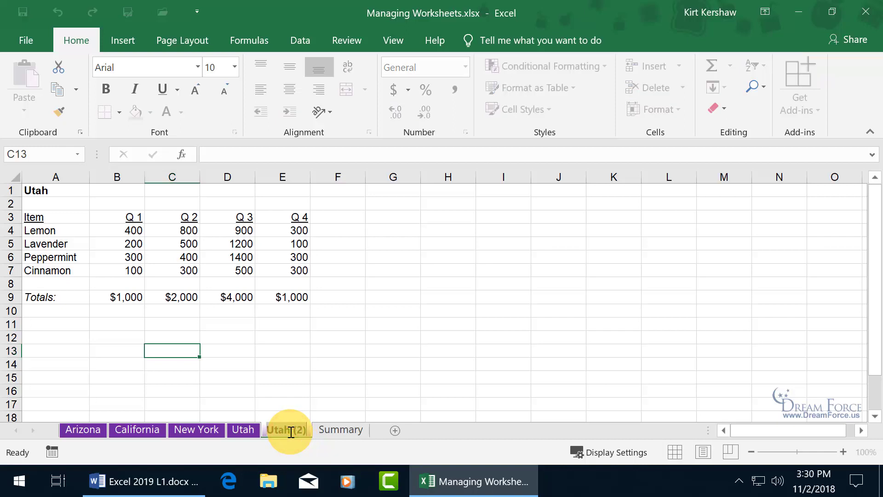
text(Vermont)
key(Return)
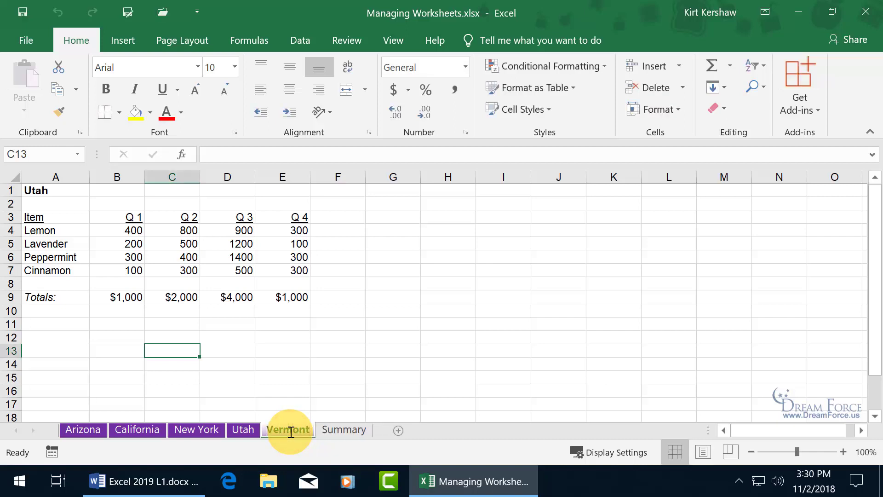
Change the A1 title to Vermont, then show the Utah sheet
click(56, 190)
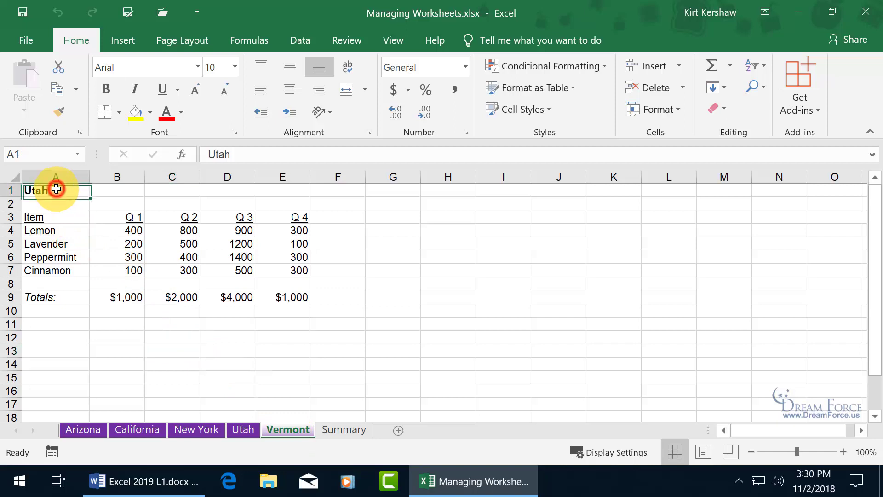
text(V)
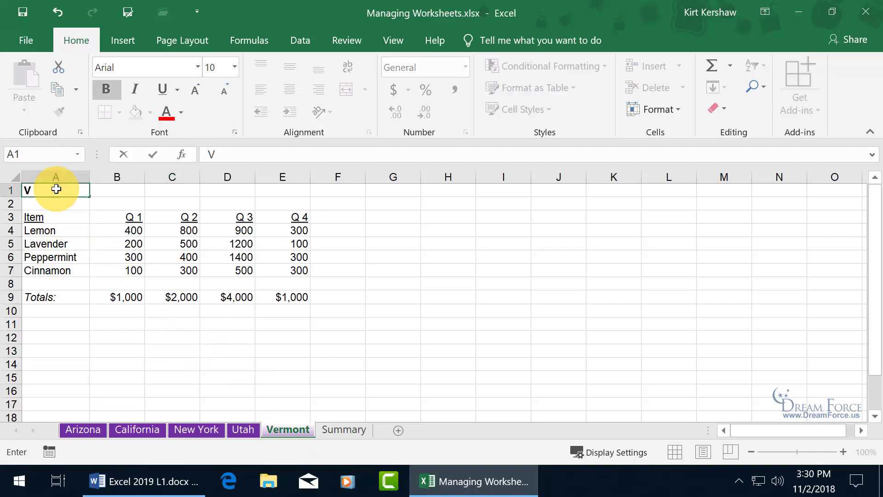
text(ermont)
key(Return)
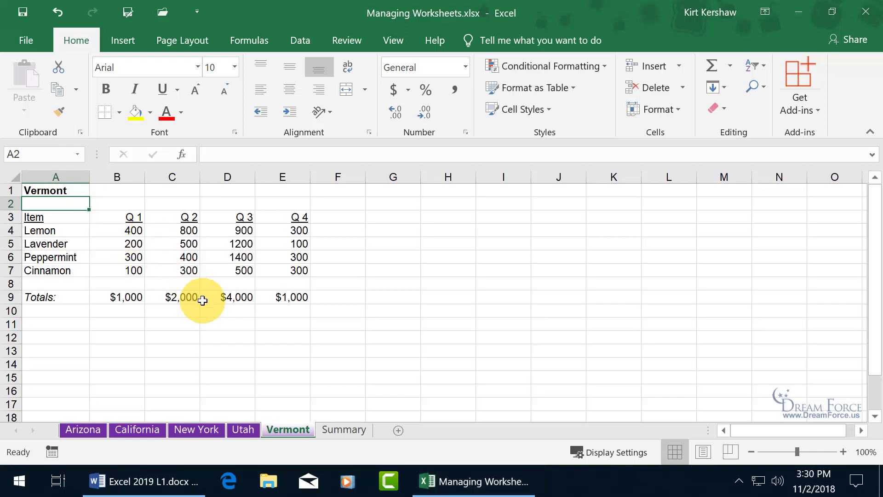
click(244, 430)
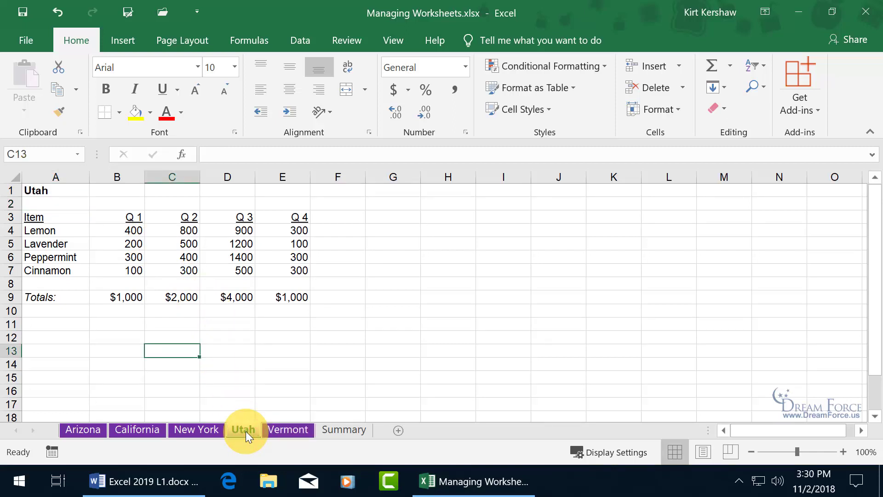
Ctrl-drag a Utah (2) copy between California and New York, then delete that copy
mouse_move(247, 430)
mouse_down()
mouse_move(232, 435)
mouse_move(244, 433)
mouse_up()
mouse_move(245, 433)
mouse_down()
mouse_move(173, 433)
mouse_move(181, 436)
mouse_up()
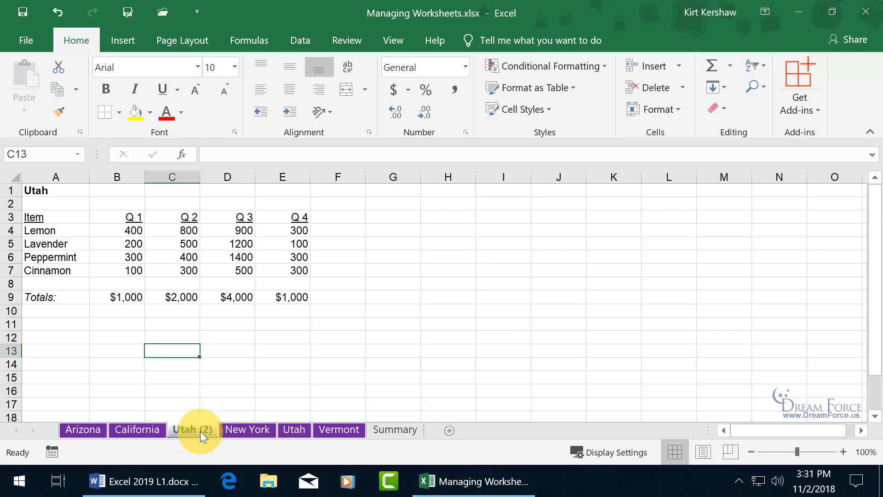
right_click(198, 427)
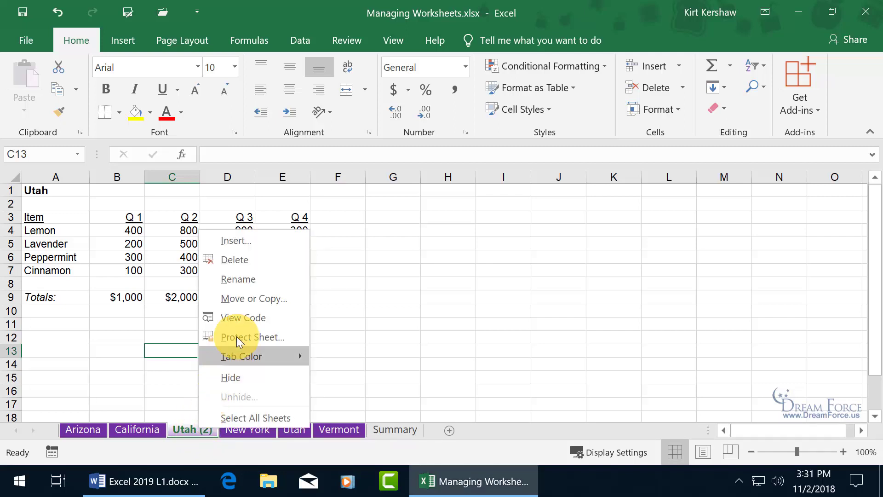
click(261, 262)
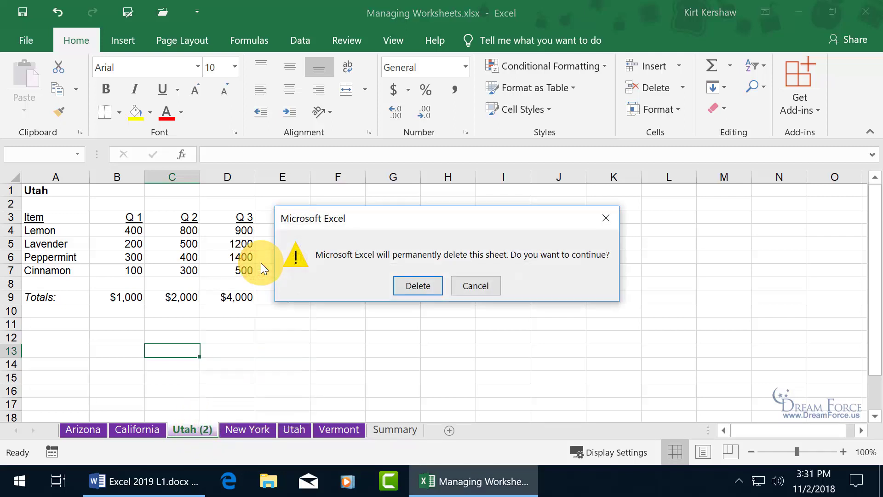
click(418, 286)
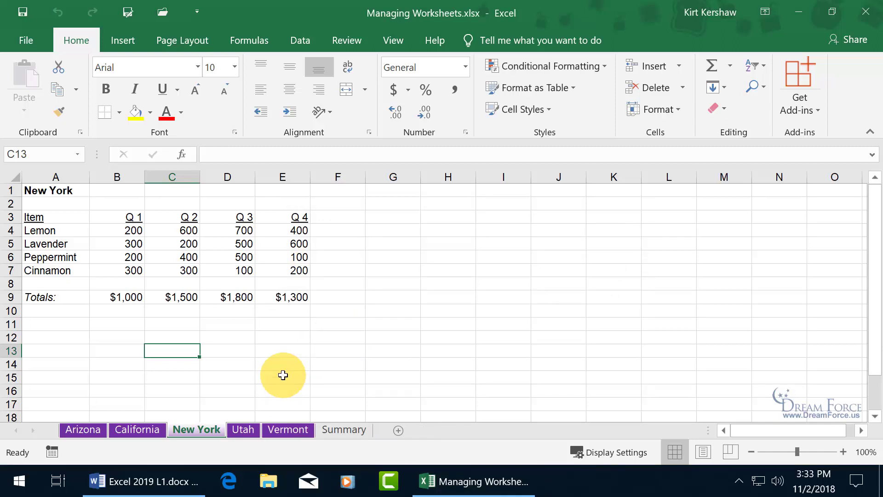
Start a new blank Excel workbook from the taskbar
mouse_move(488, 488)
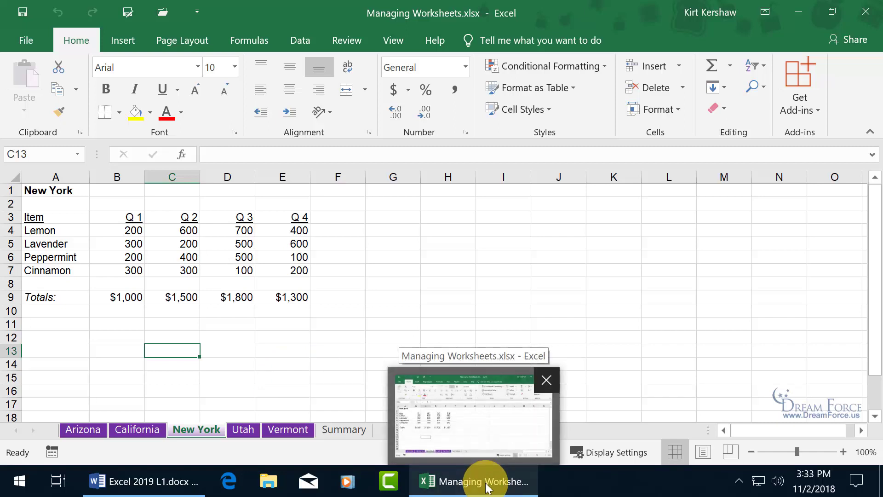
click(488, 487)
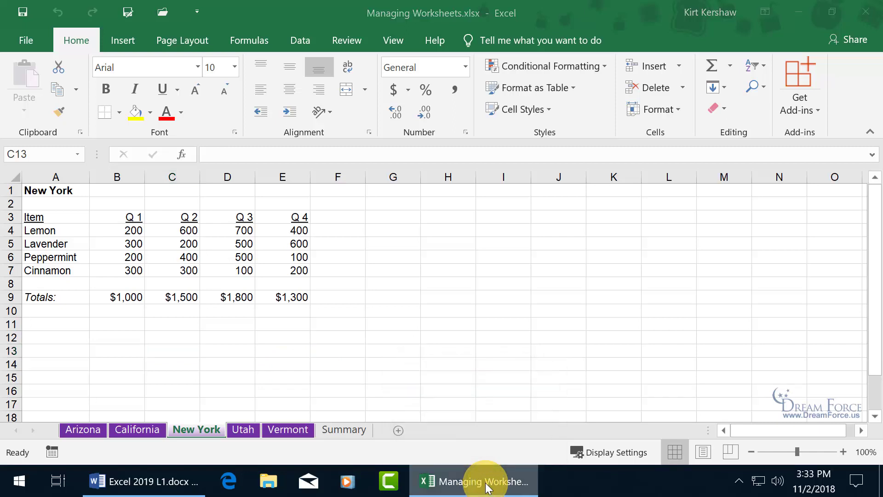
right_click(488, 487)
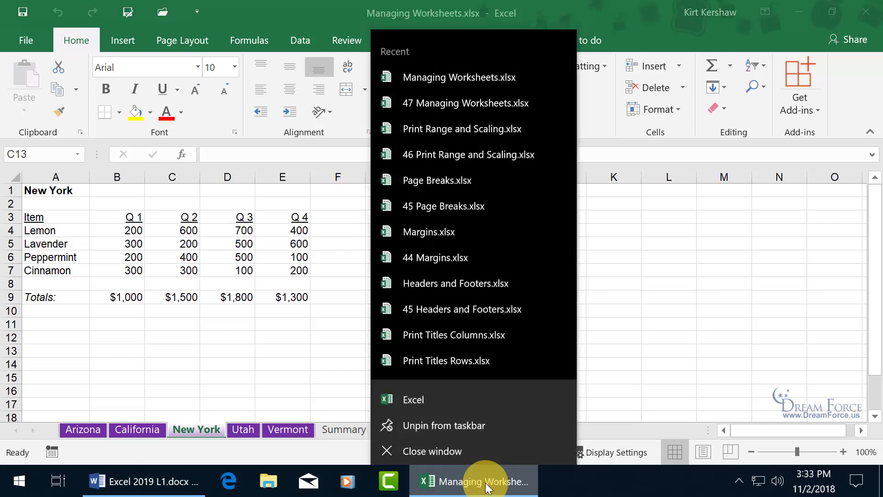
click(422, 394)
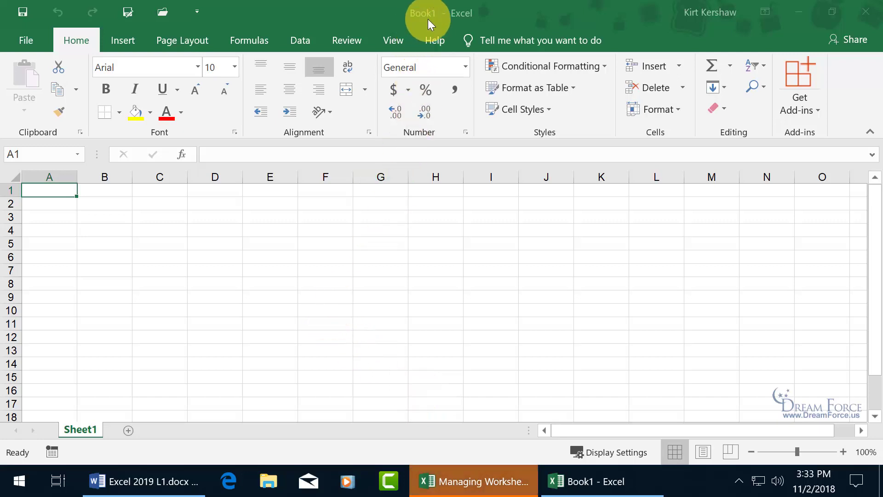
Save the new workbook to the Desktop as European Sales
click(20, 13)
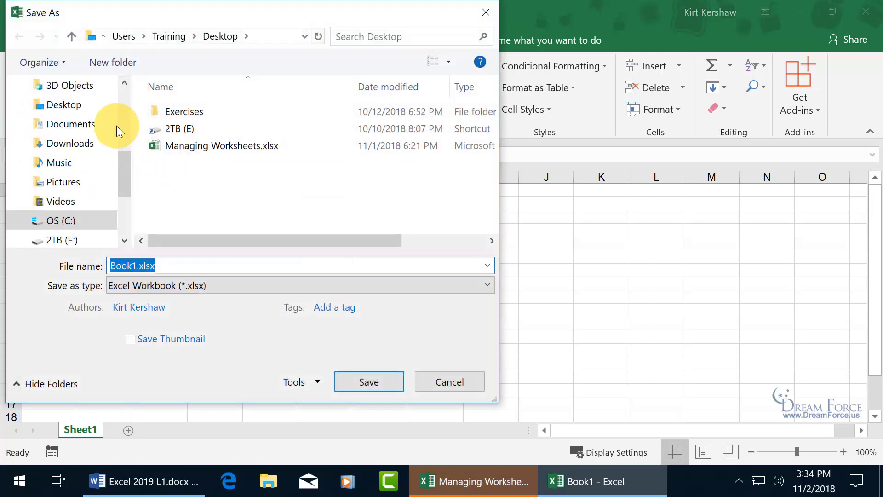
click(64, 105)
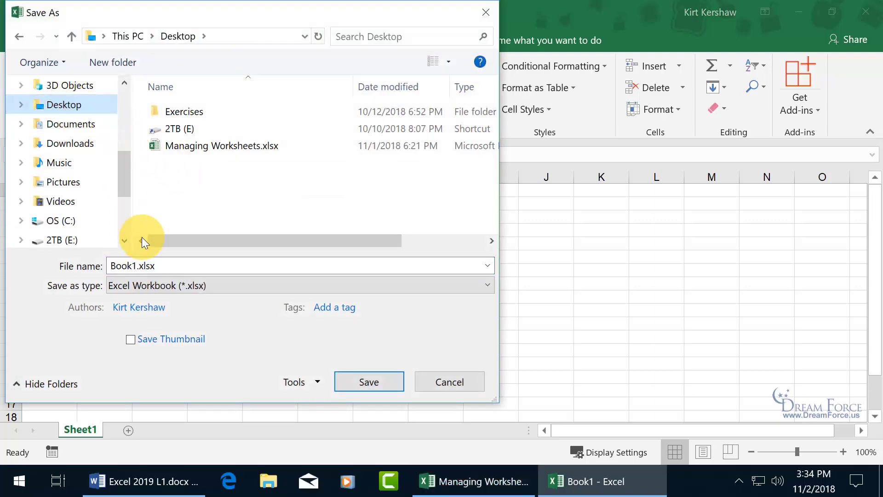
click(168, 266)
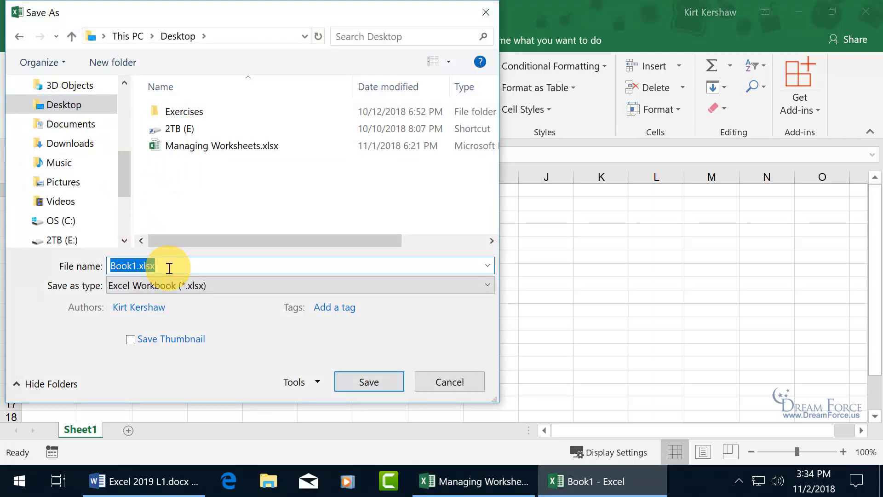
text(European Sales)
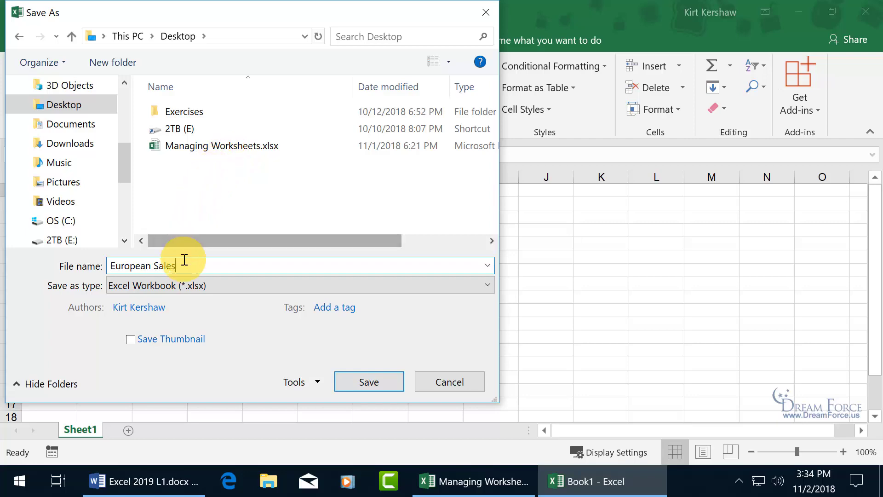
click(359, 381)
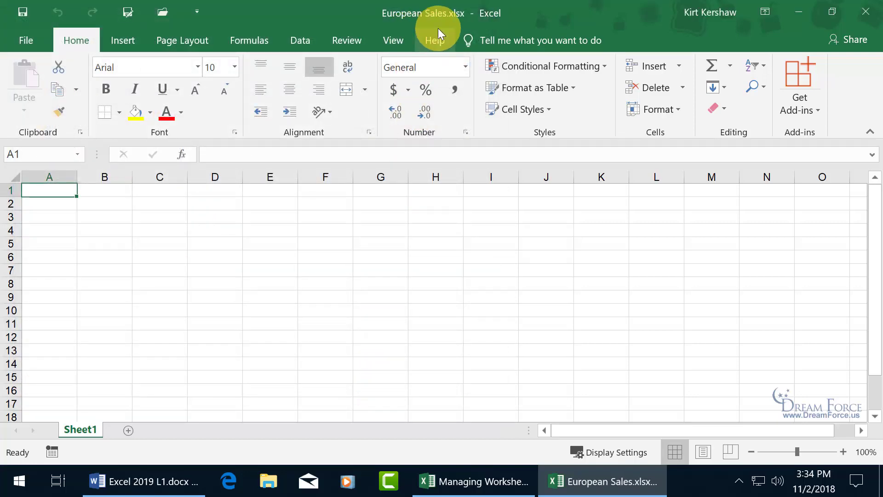
In Managing Worksheets, group the sheets from Arizona through Utah
click(461, 481)
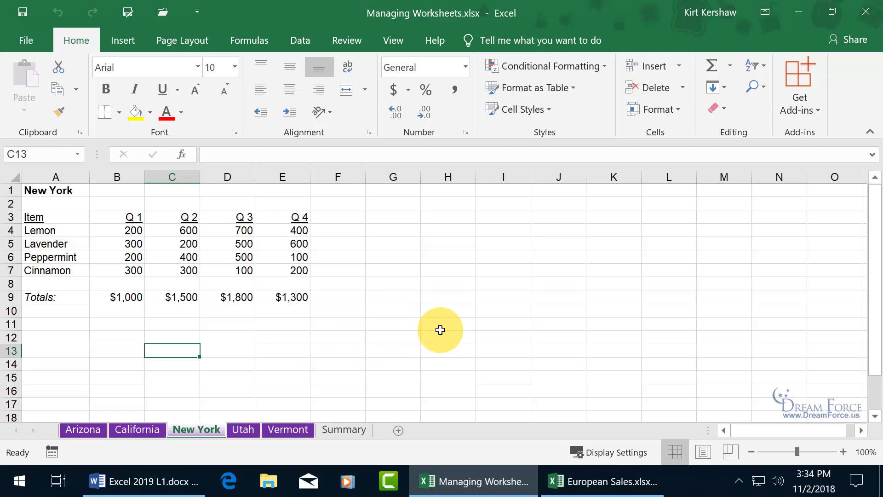
click(92, 429)
shift+click(241, 433)
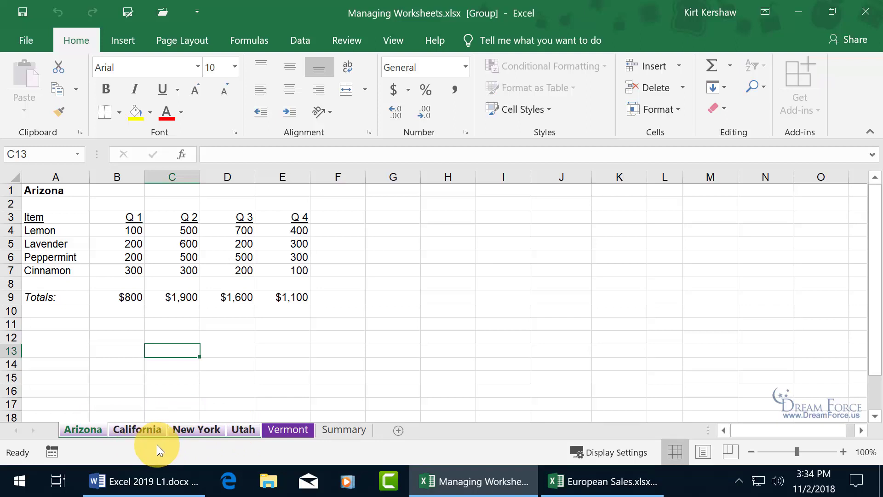
Move the grouped sheets to the end of European Sales.xlsx
right_click(152, 428)
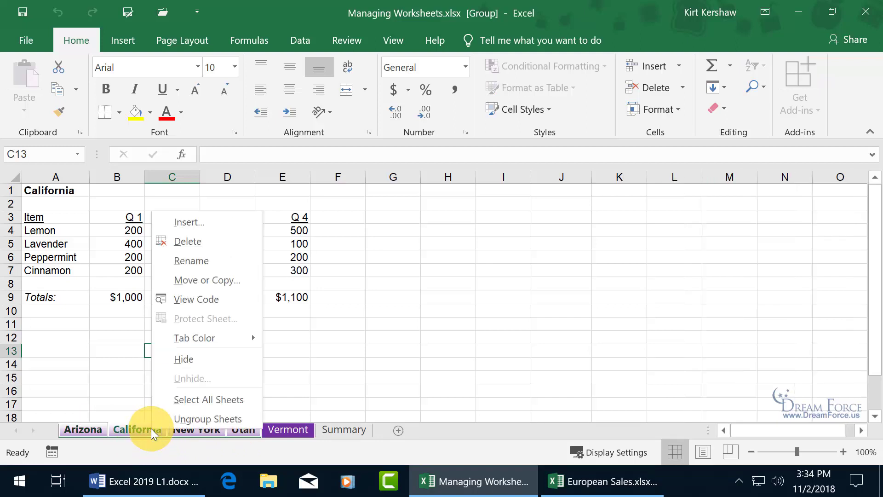
click(230, 286)
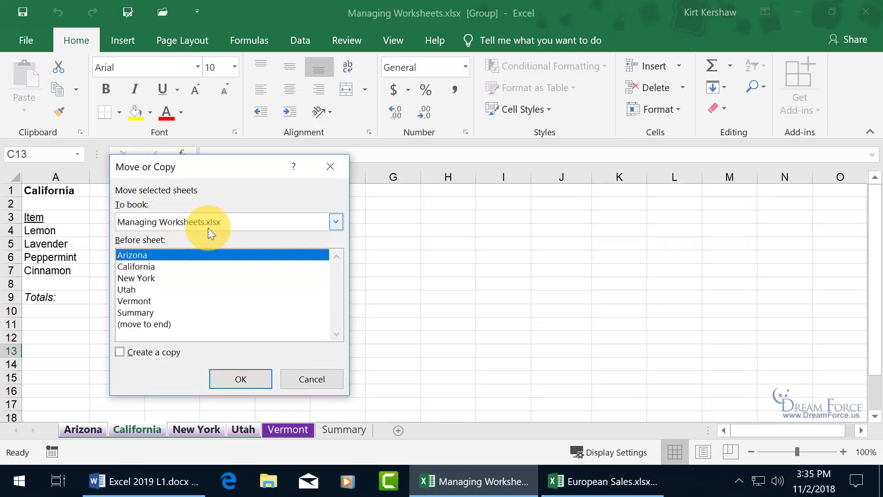
click(337, 221)
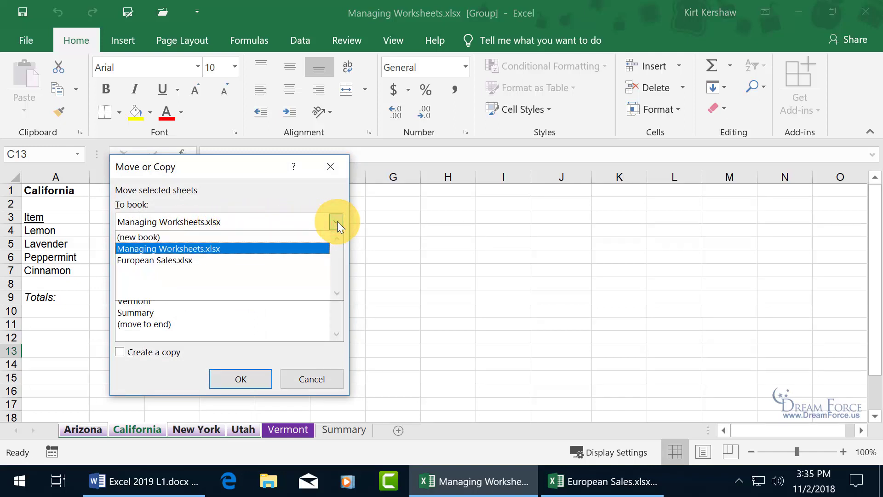
click(171, 261)
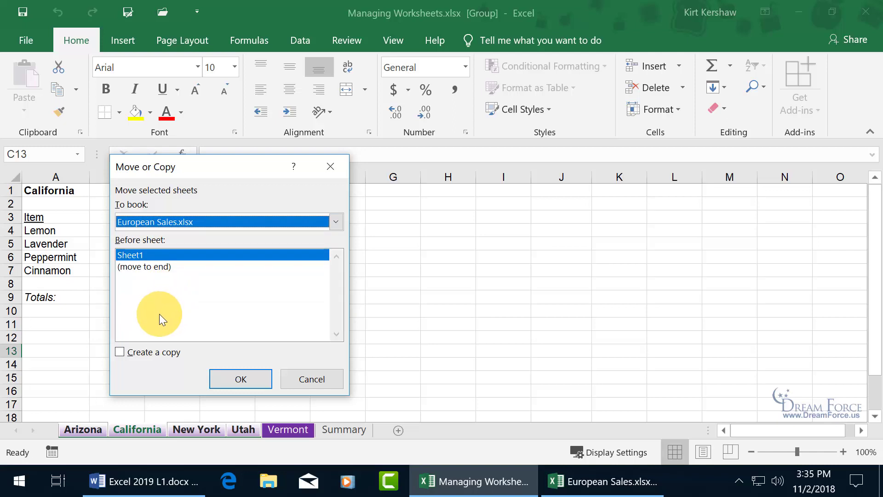
click(144, 266)
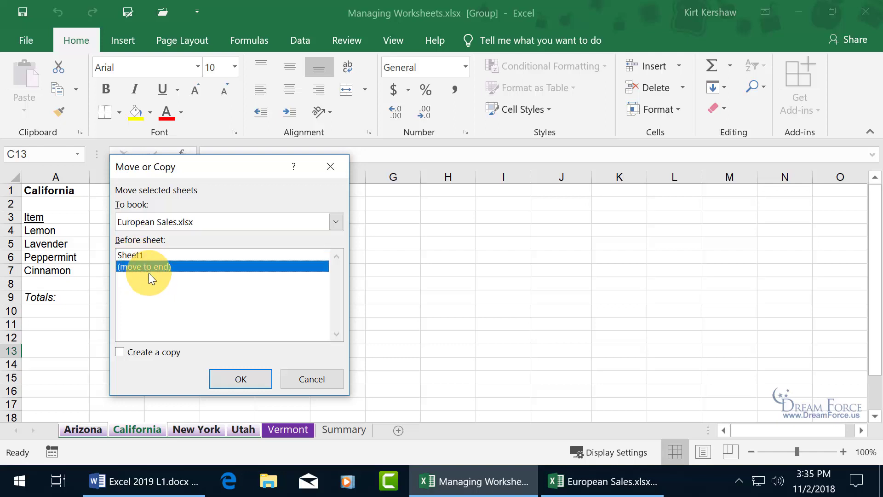
click(240, 378)
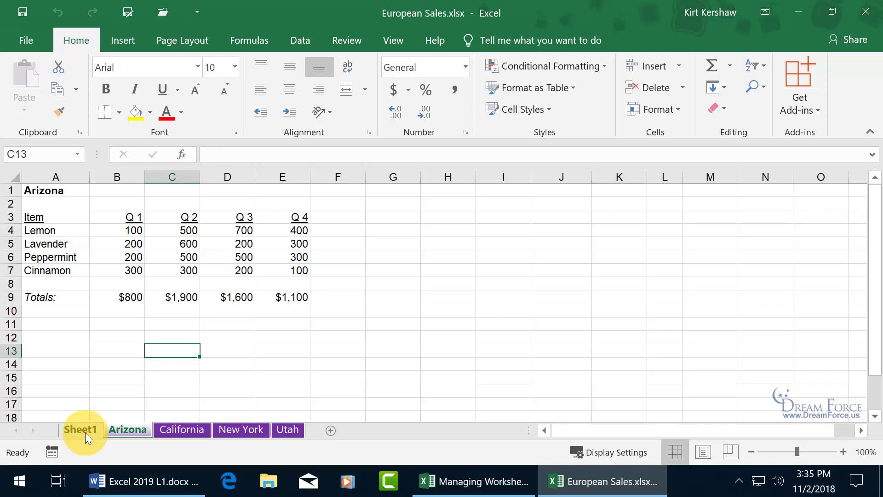
click(466, 474)
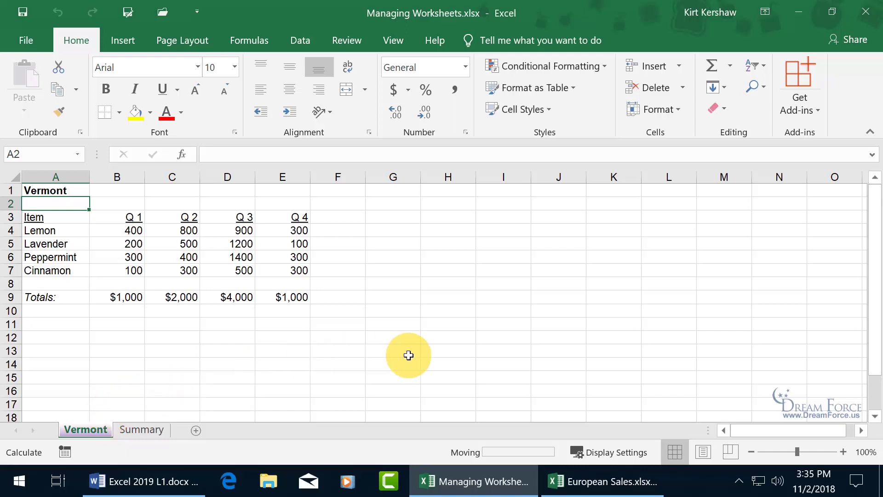
click(600, 484)
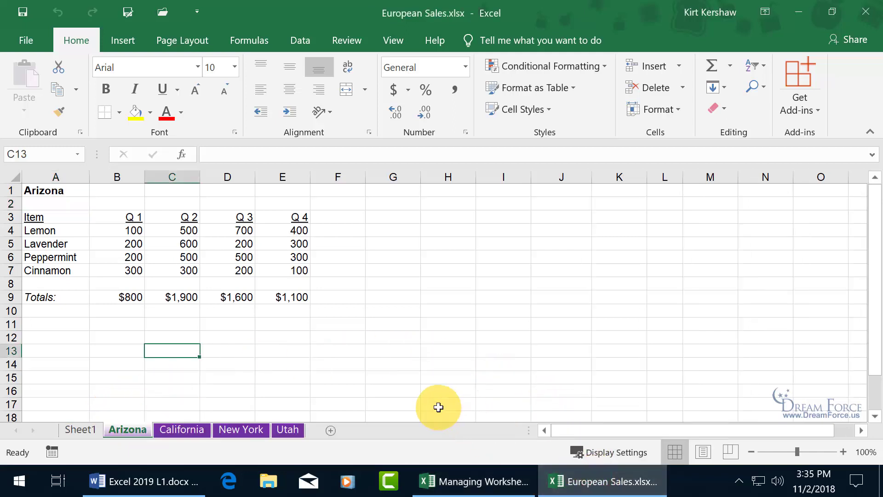
double_click(132, 431)
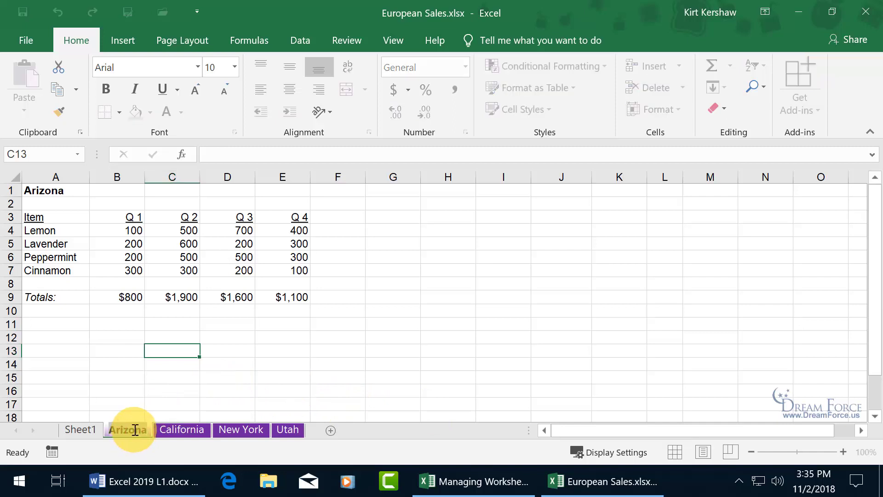
key(Return)
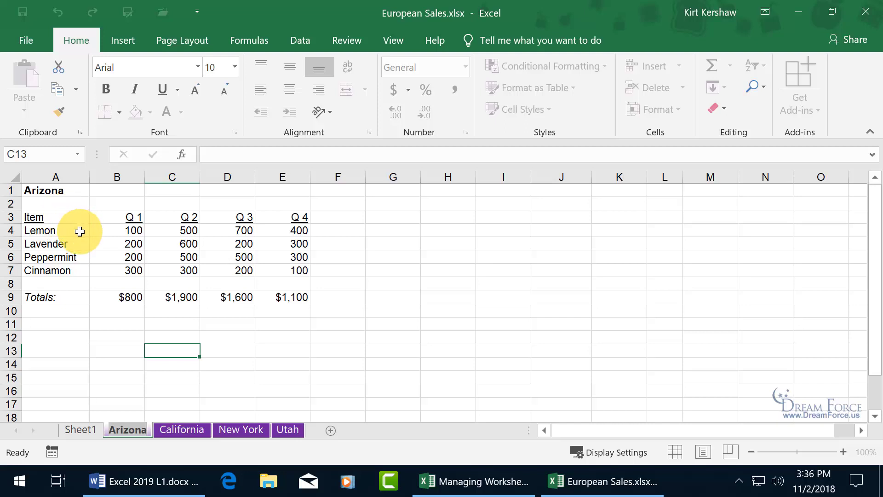
click(225, 312)
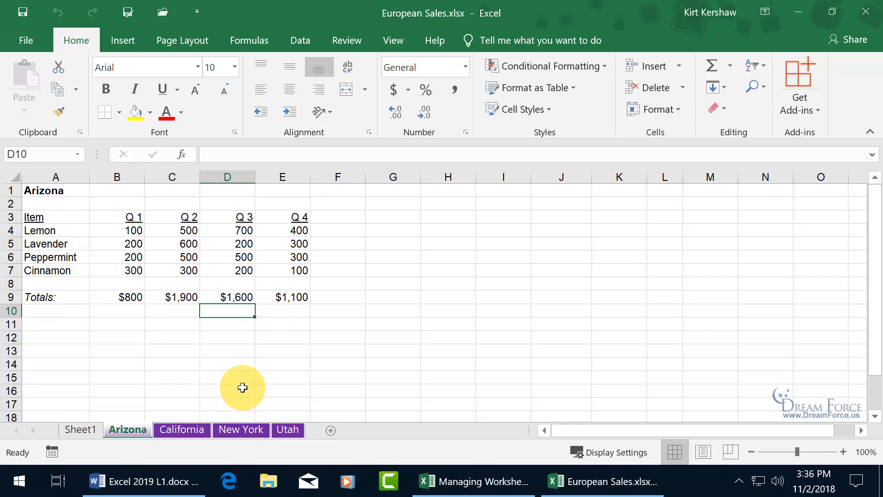
Copy the grouped Arizona–Utah sheets into Managing Worksheets.xlsx, ahead of Vermont
shift+click(290, 430)
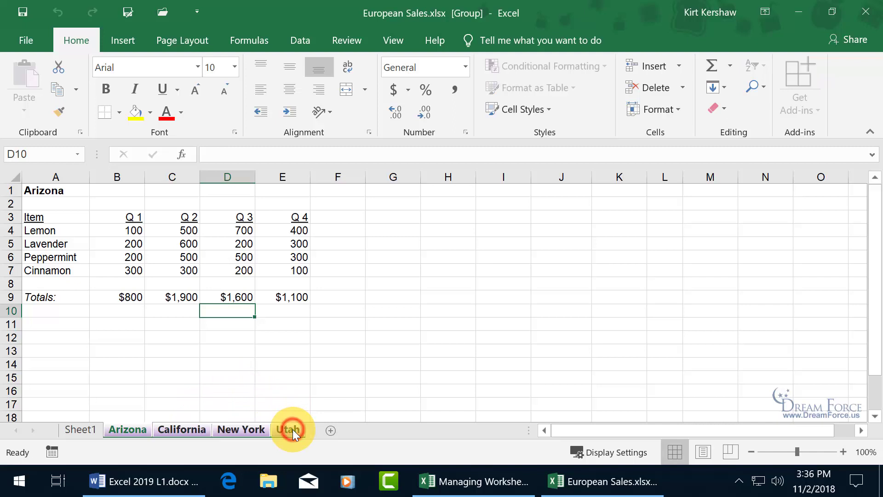
right_click(241, 429)
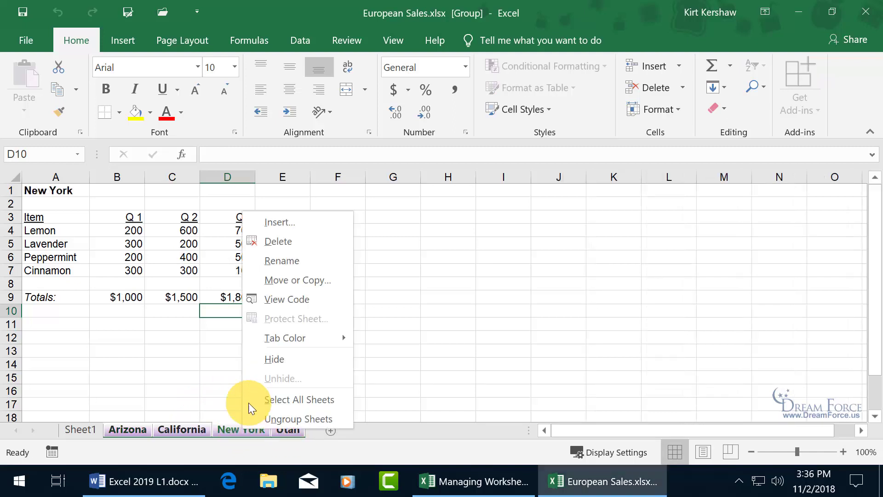
click(307, 282)
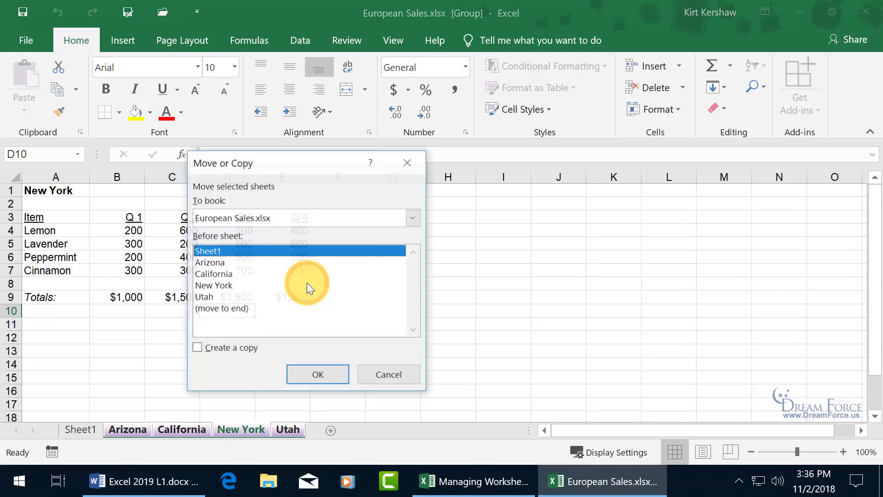
click(197, 347)
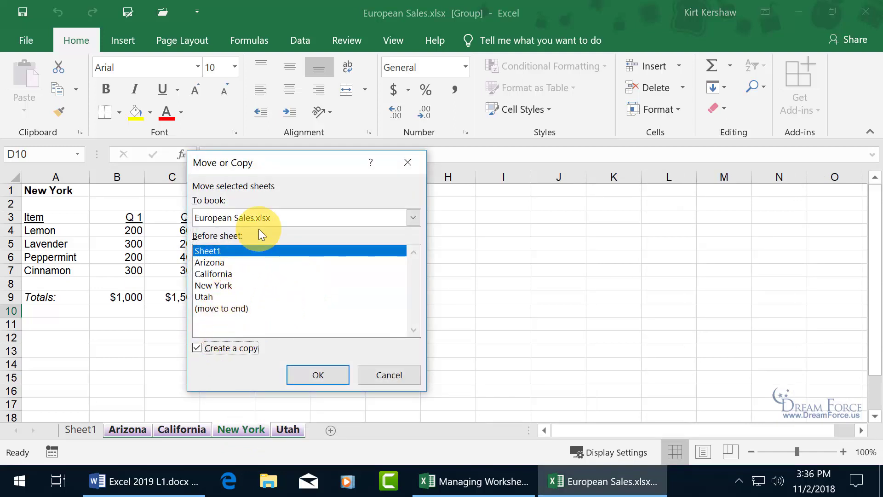
click(412, 218)
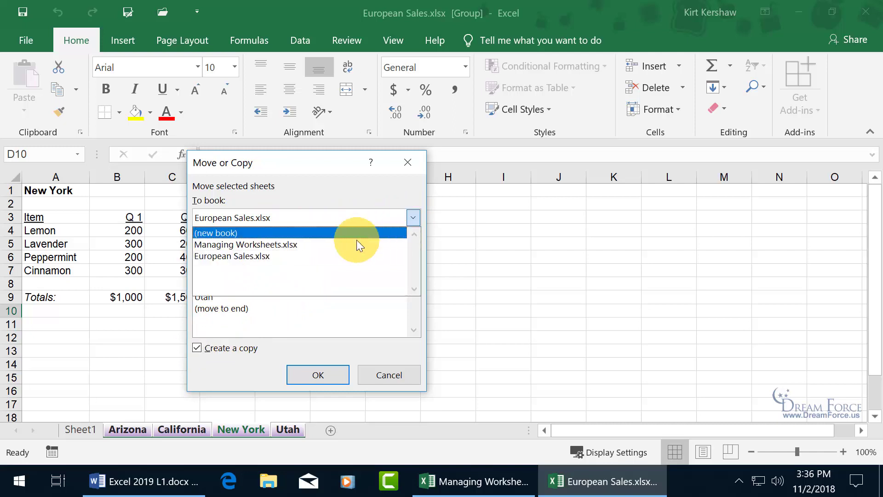
click(317, 245)
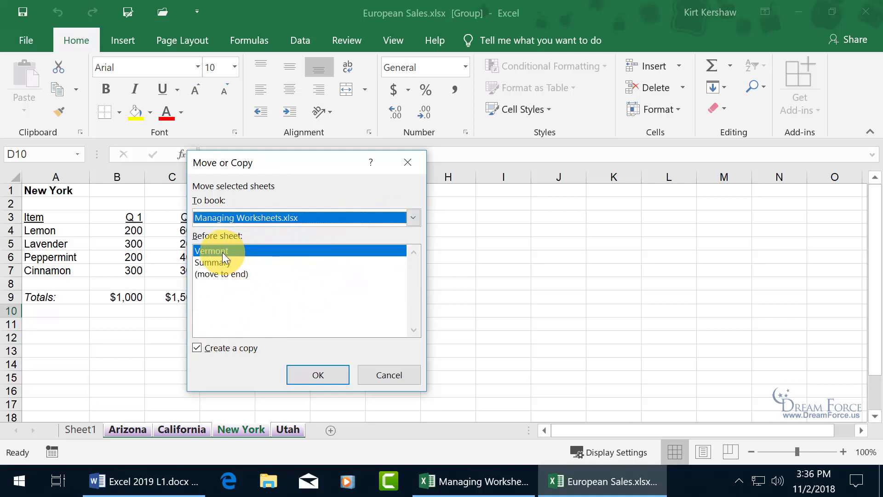
click(315, 374)
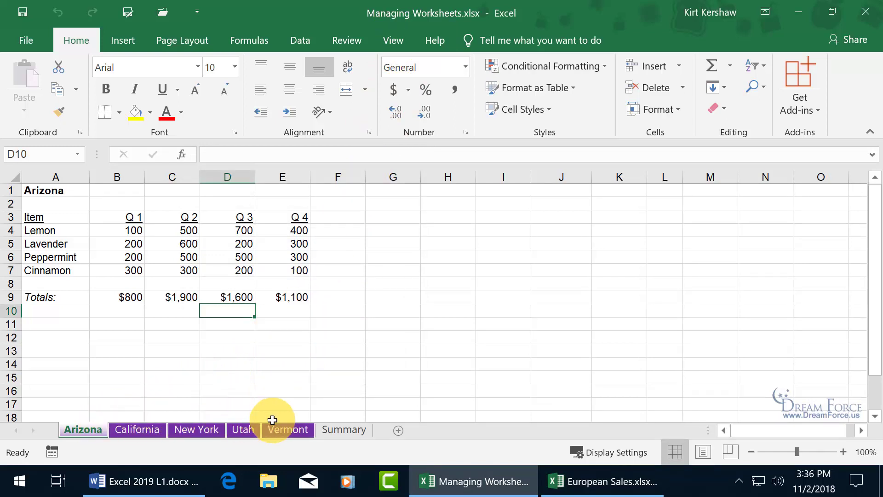
Switch back to the European Sales.xlsx window from the taskbar
click(559, 481)
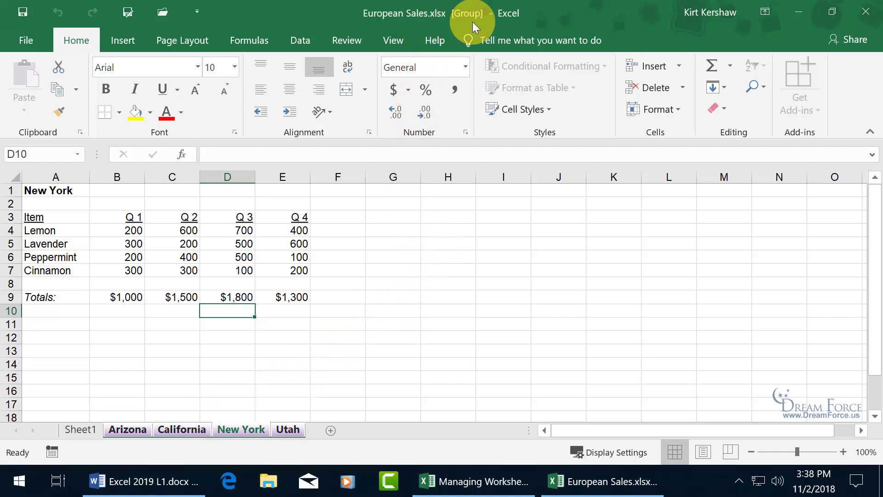
Copy the Arizona, California, New York and Utah sheets into a new workbook, Book2
right_click(181, 428)
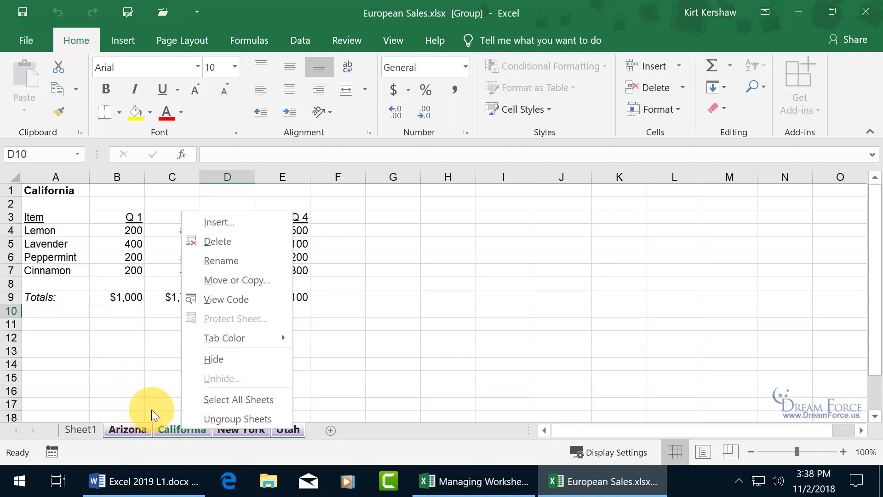
click(228, 280)
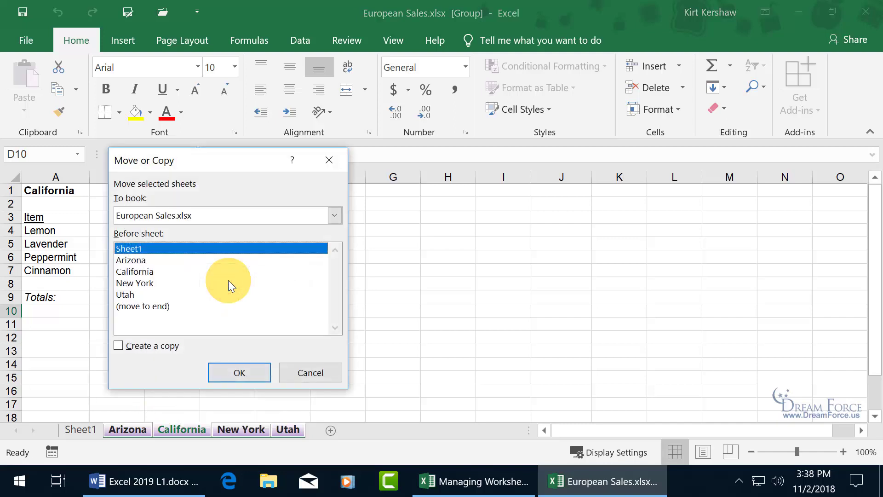
click(333, 218)
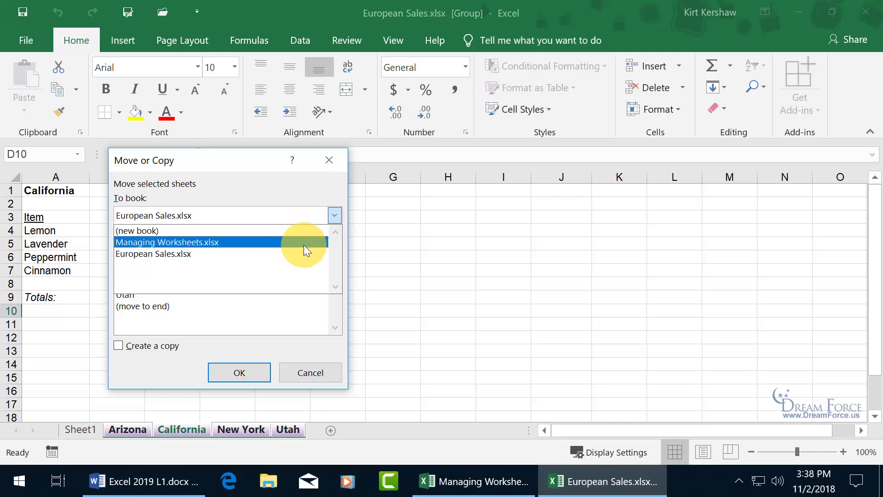
click(262, 229)
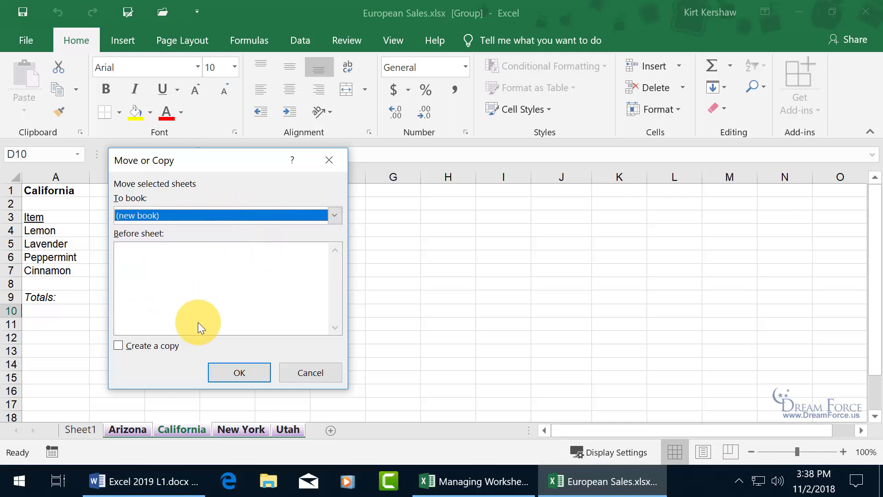
click(119, 345)
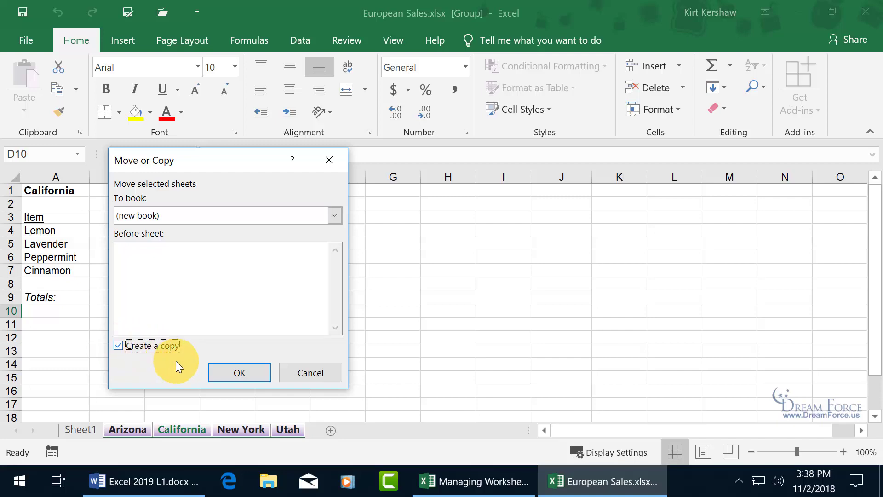
click(246, 374)
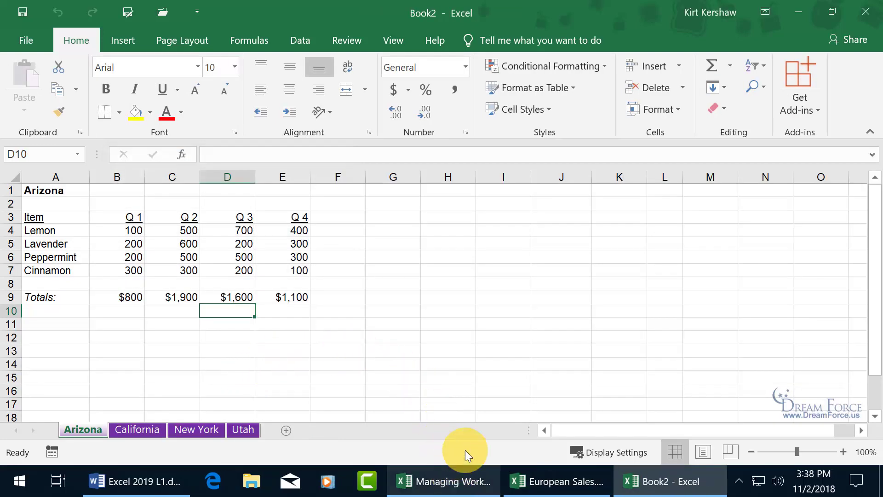
Close Book2 and discard its changes, returning to European Sales
click(664, 481)
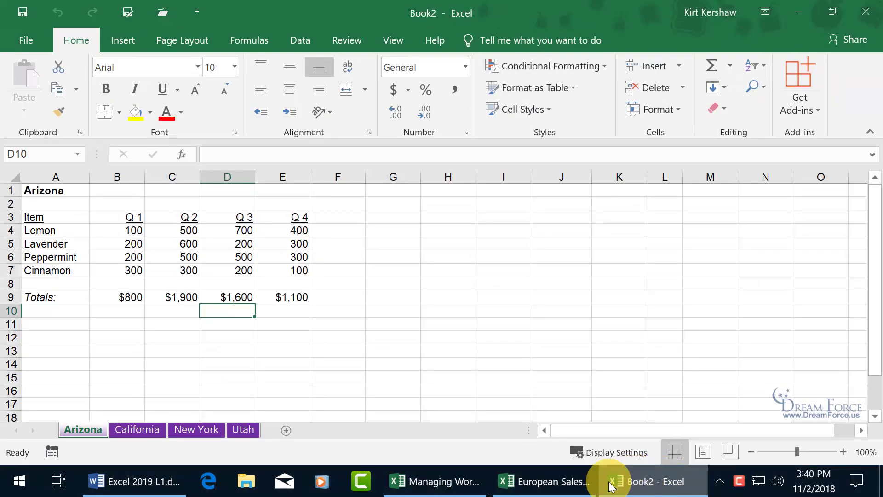
mouse_move(662, 481)
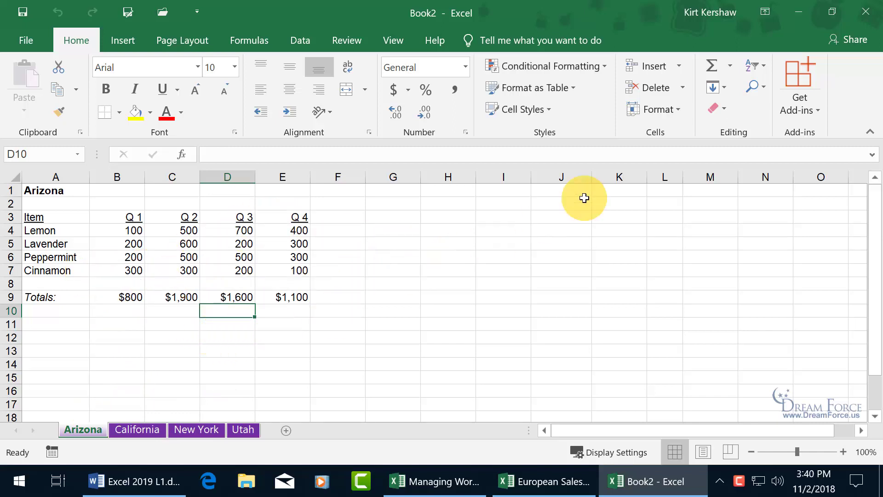
click(860, 13)
click(452, 258)
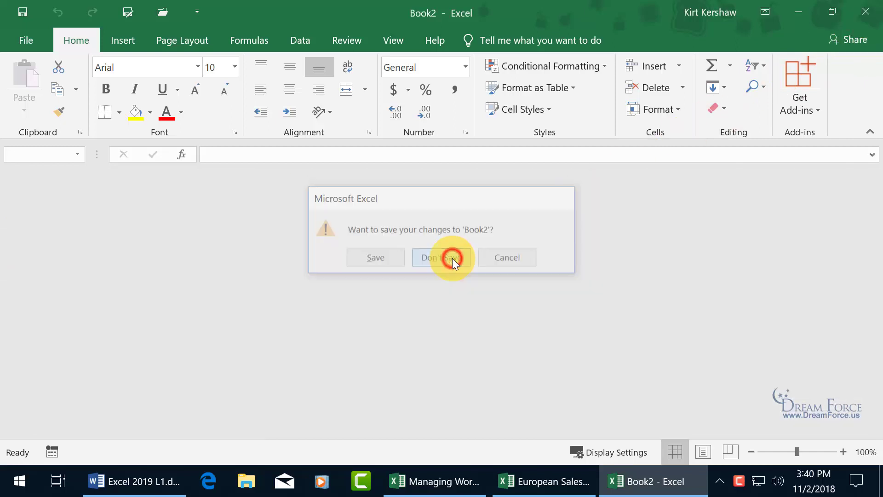
Bring up the Managing Worksheets workbook and narrow the sheet-tab area to about one tab
click(474, 480)
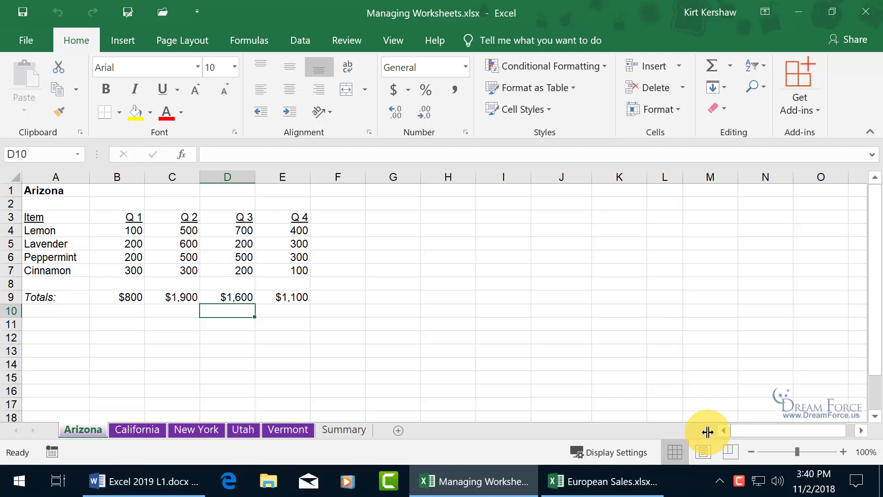
drag(707, 431, 437, 433)
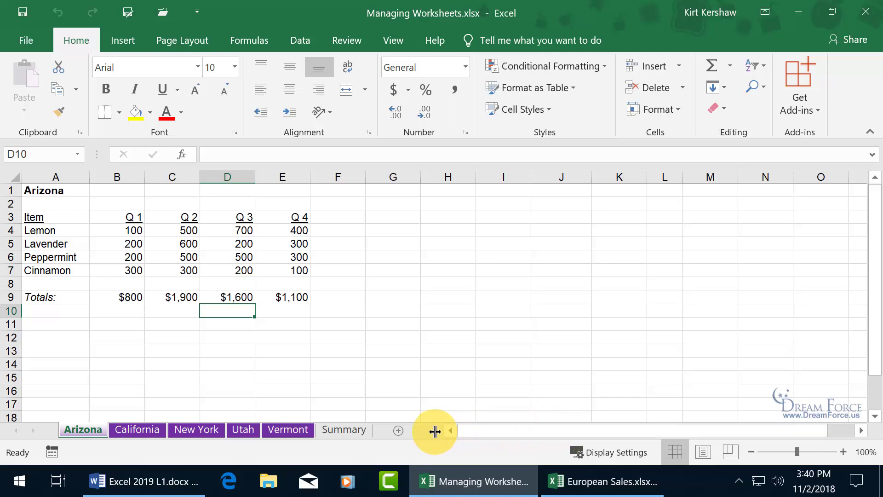
drag(435, 431, 150, 439)
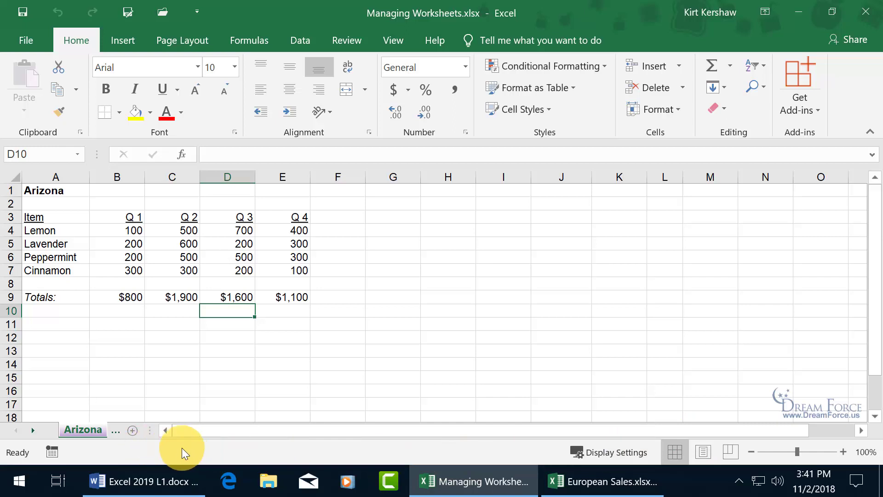
Scroll the sheet tabs forward past California, Utah and Vermont to Summary
click(34, 431)
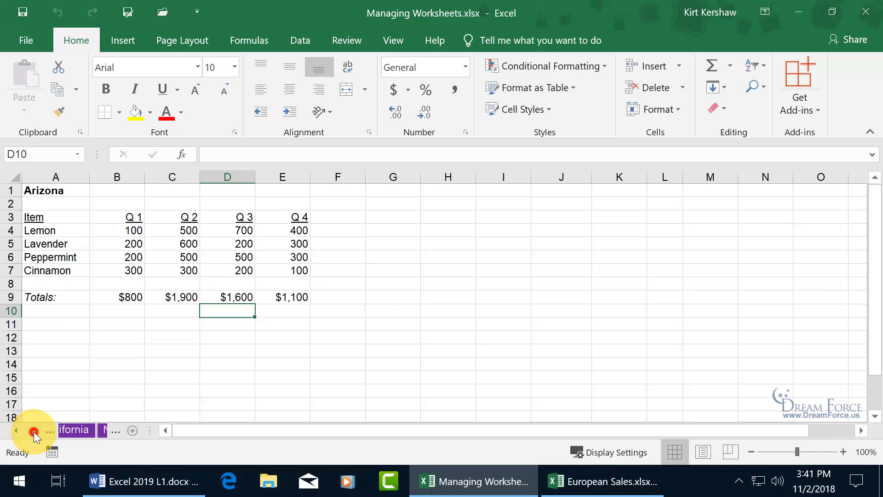
click(34, 431)
click(34, 432)
click(34, 432)
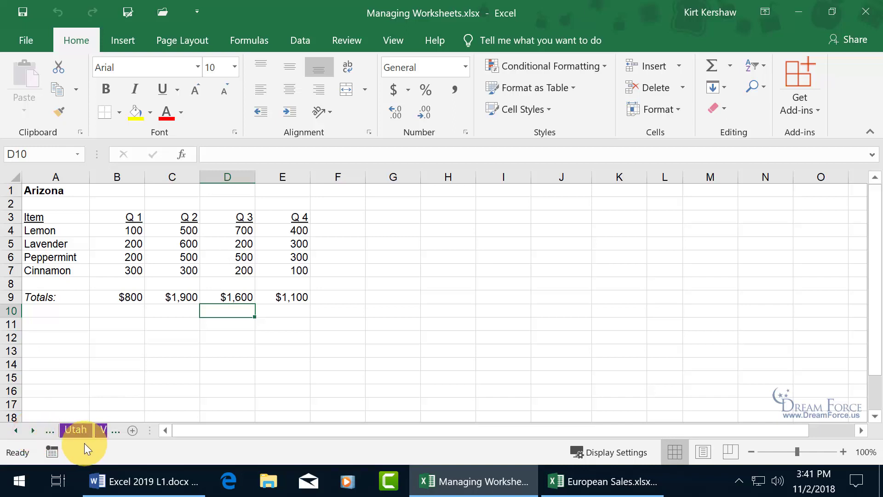
click(33, 430)
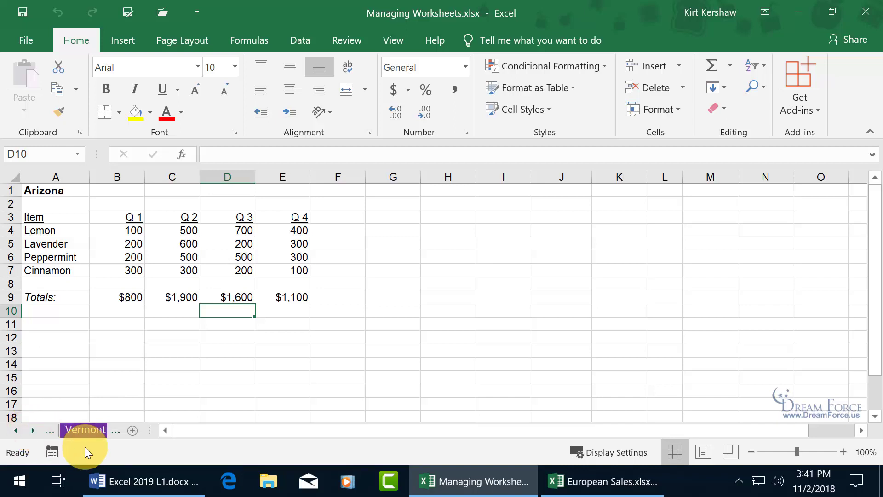
click(34, 431)
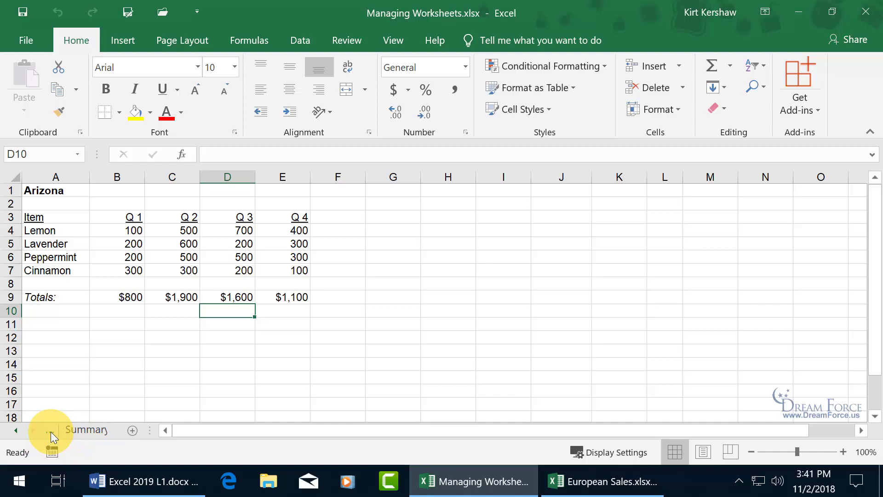
Move between the Vermont, Utah and New York sheets, ending on New York, with Arizona's tab back in view
click(51, 431)
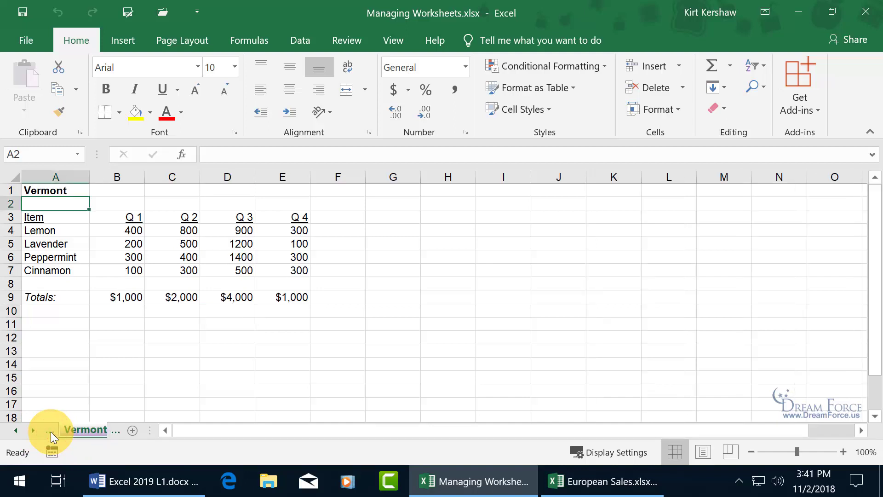
click(51, 431)
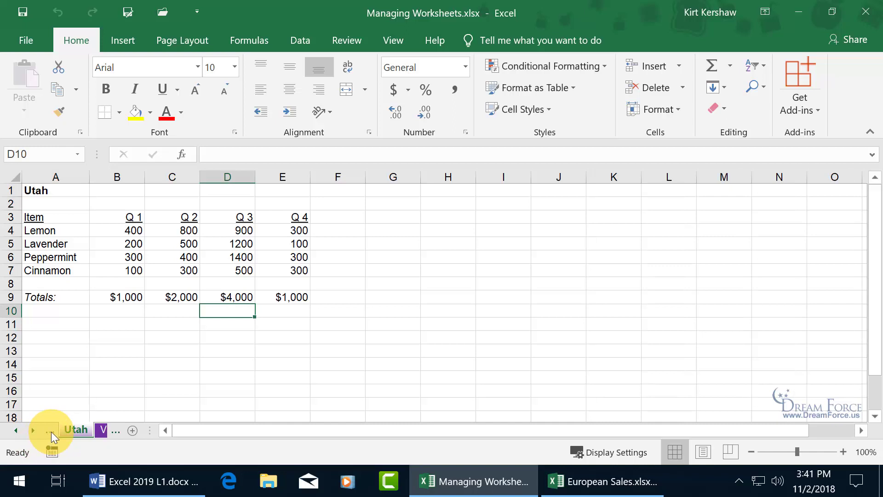
click(51, 432)
click(116, 433)
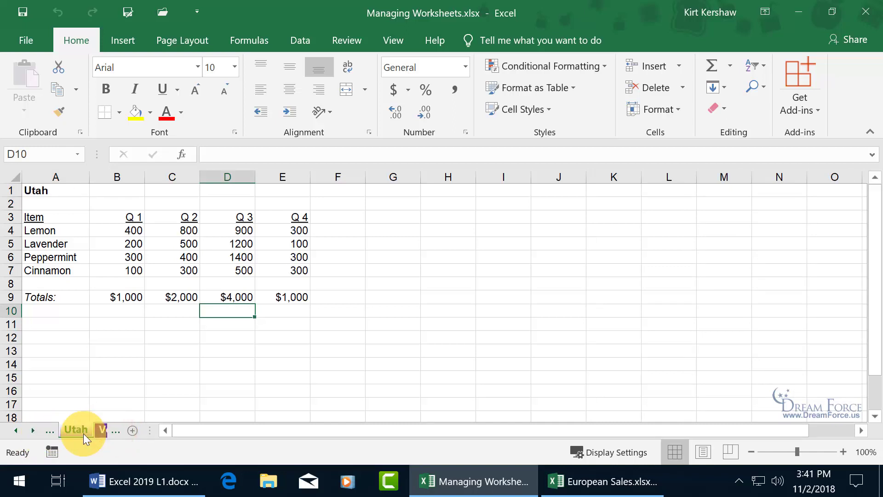
click(51, 432)
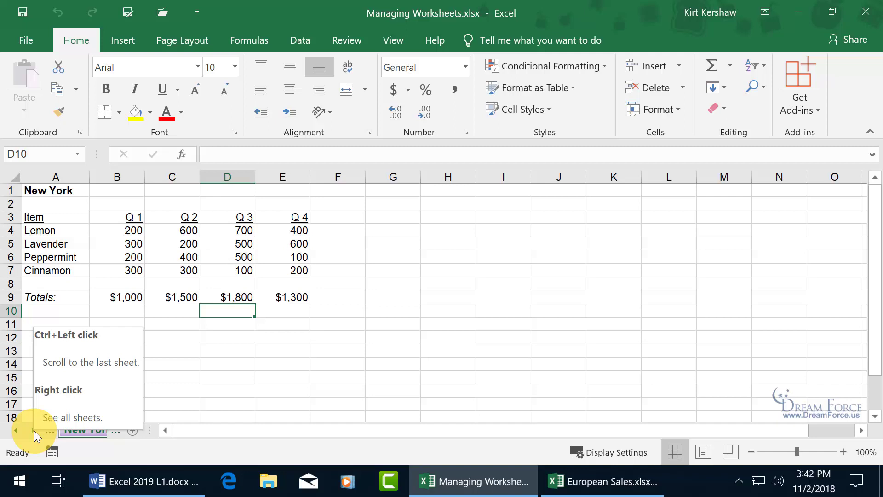
click(34, 430)
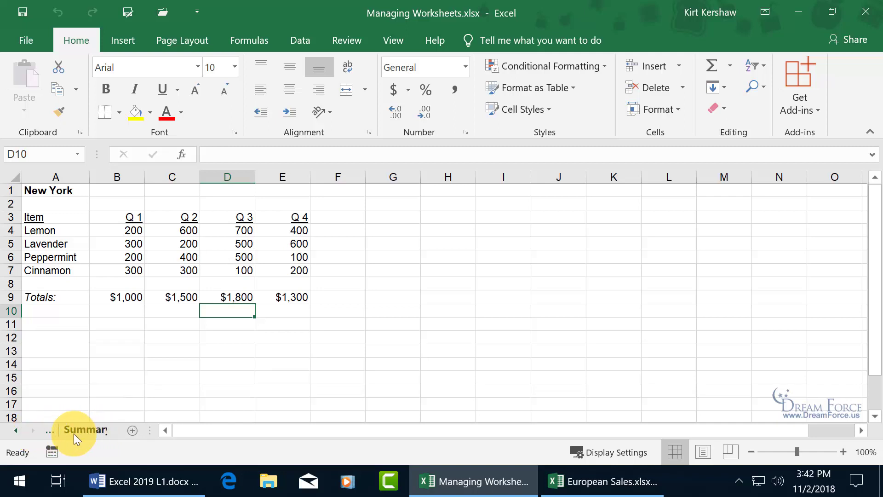
click(15, 430)
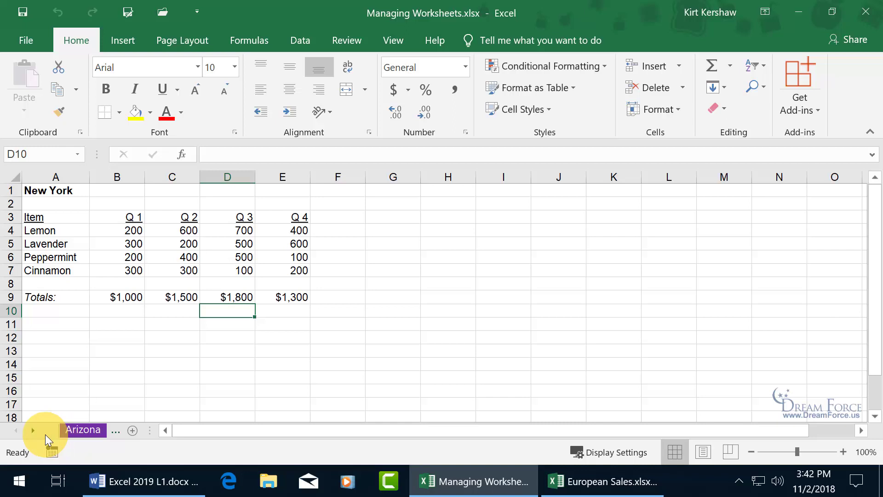
Jump directly to the Vermont sheet using the Activate list of all sheets
right_click(34, 431)
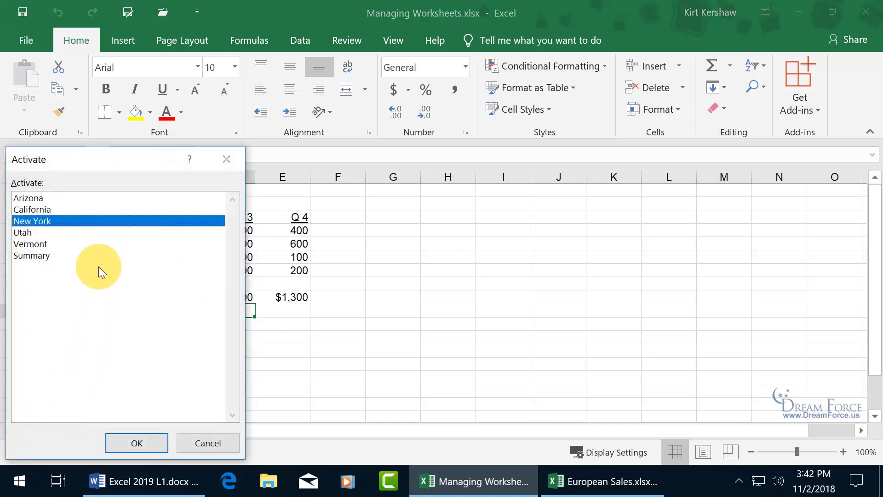
click(38, 244)
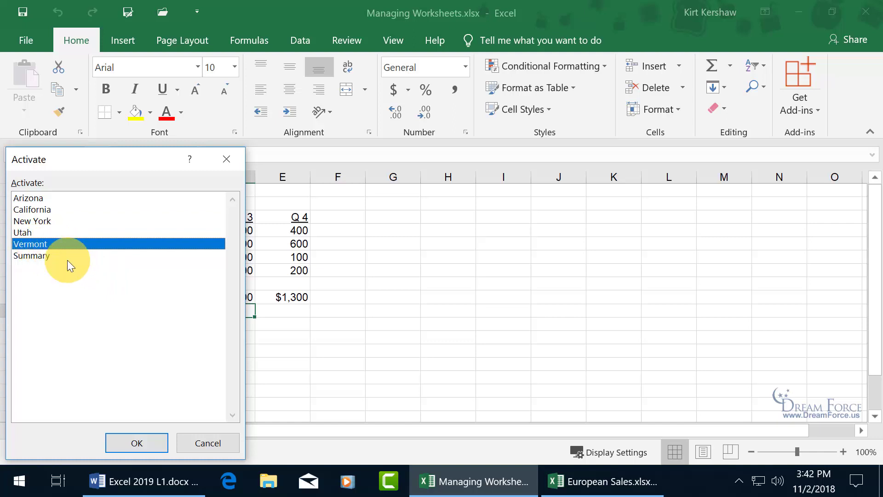
click(144, 439)
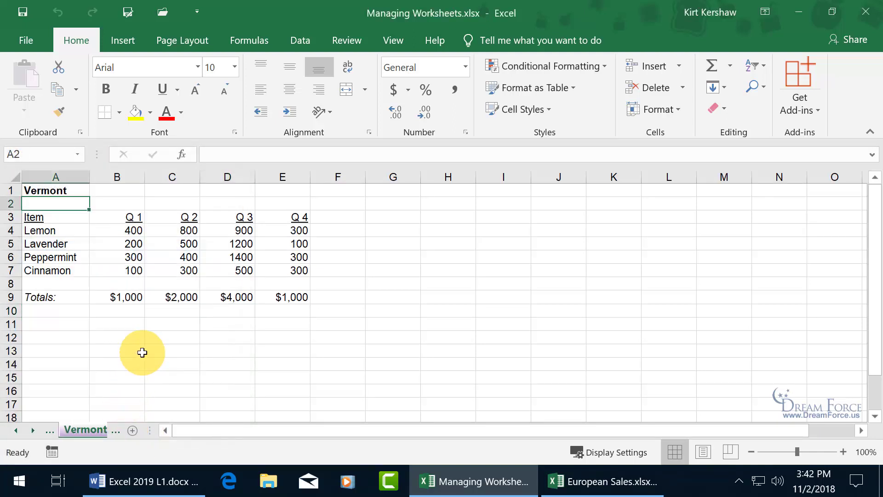